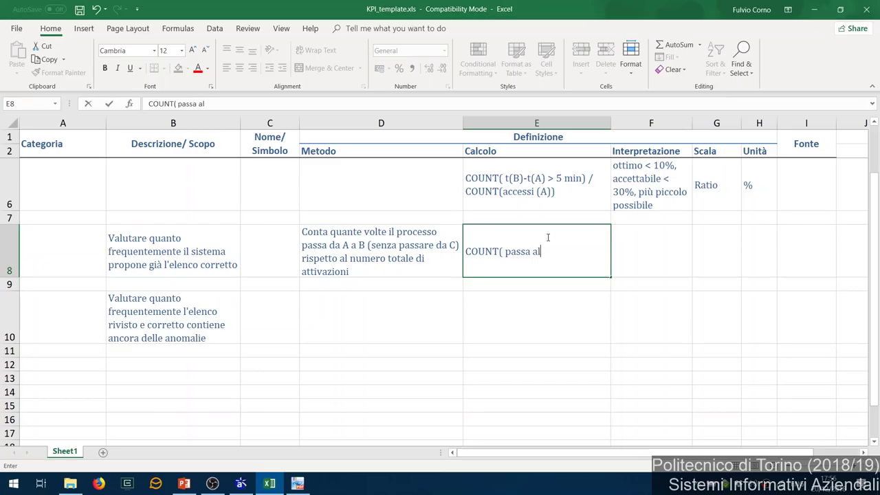
- Complete the calculation in E8 as "COUNT( passa almeno una volta da C) / COUNT (passa da A)"
{"action": "type", "text": "volta da C)"}
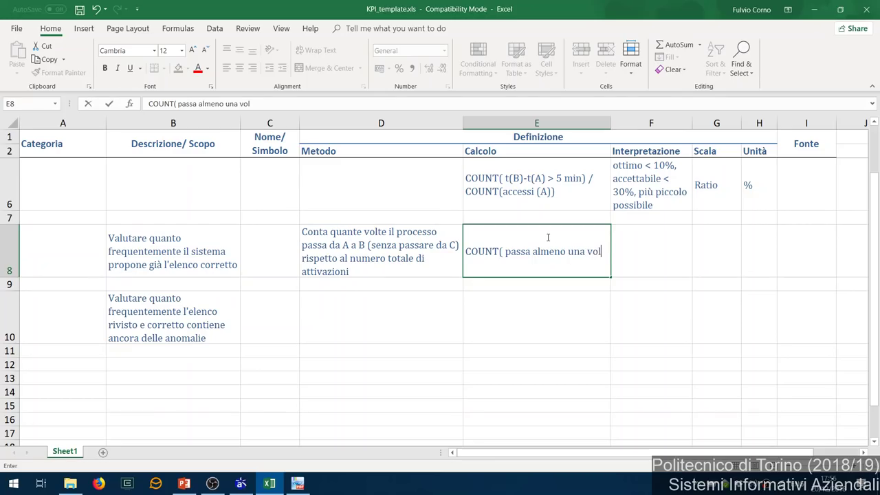
{"action": "type", "text": " / COUNT ("}
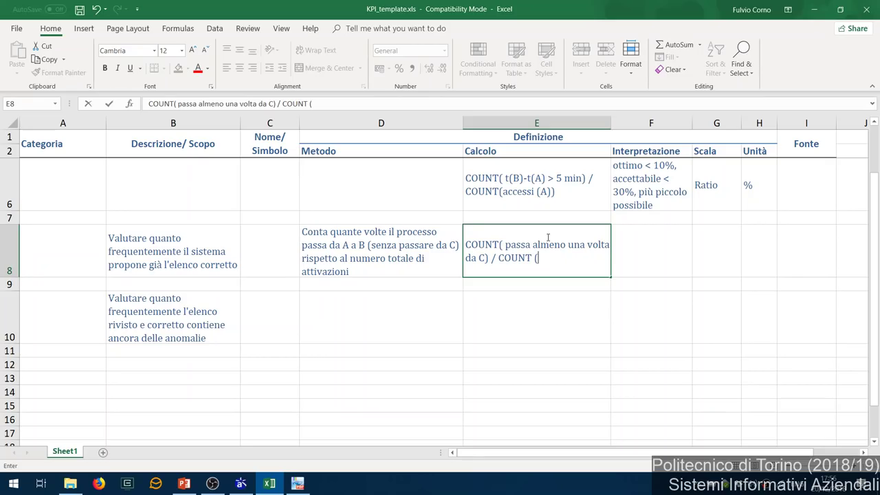
{"action": "type", "text": "passa da A)"}
{"action": "key", "text": "Up"}
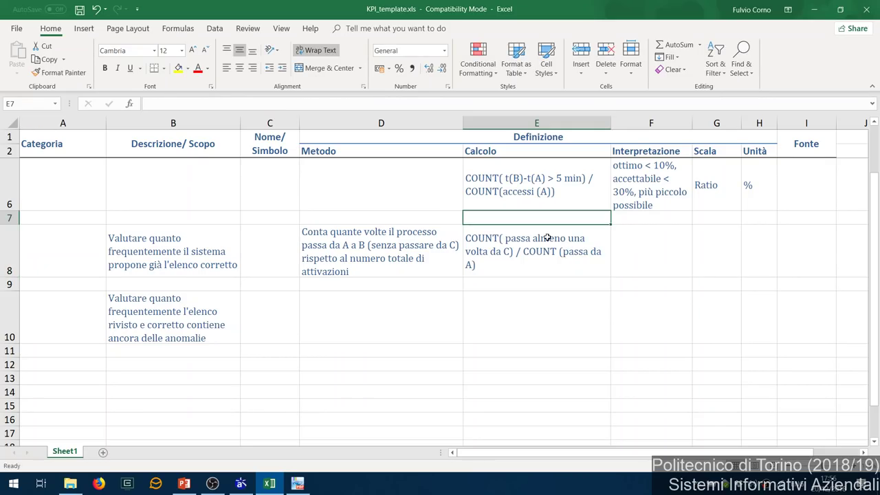
- Put "1 - " in front of the calculation in E8 so it expresses the complement of the ratio
{"action": "left_click", "coordinate": [547, 237]}
{"action": "double_click", "coordinate": [547, 237]}
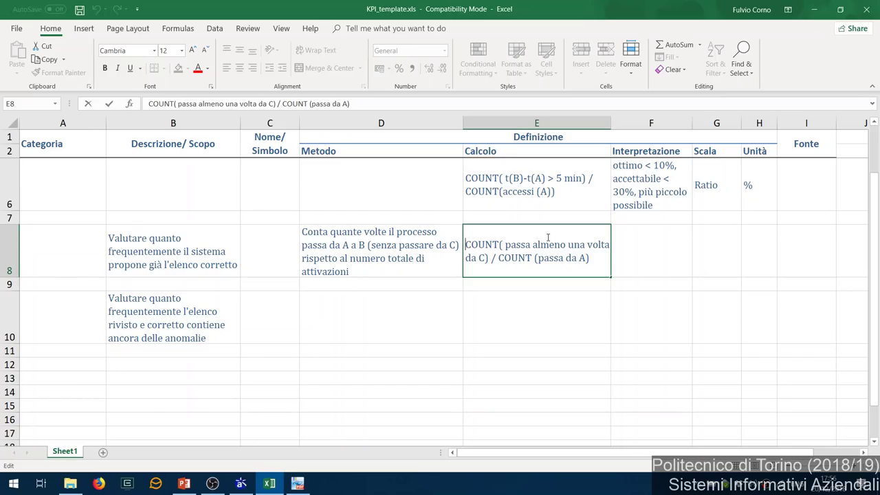
{"action": "type", "text": "1-"}
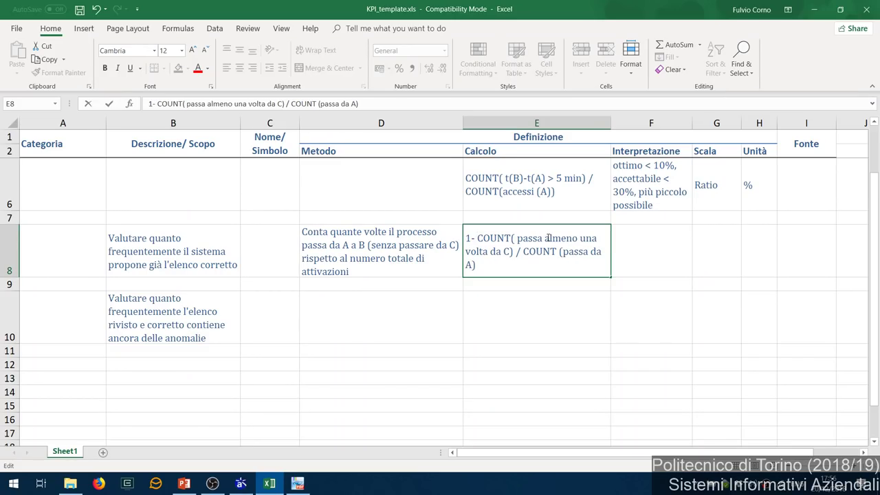
{"action": "key", "text": "Left"}
{"action": "key", "text": "Left"}
{"action": "key", "text": "Return"}
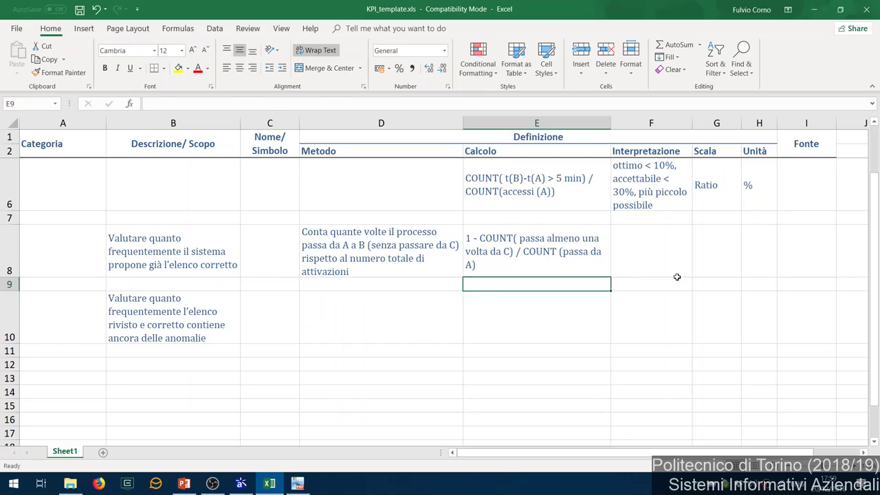
- Enter "Ratio" as the scale and "%" as the unit for the indicator in row 8
{"action": "key", "text": "Up"}
{"action": "key", "text": "Up"}
{"action": "key", "text": "Down"}
{"action": "key", "text": "Right"}
{"action": "key", "text": "Right"}
{"action": "type", "text": "Rat"}
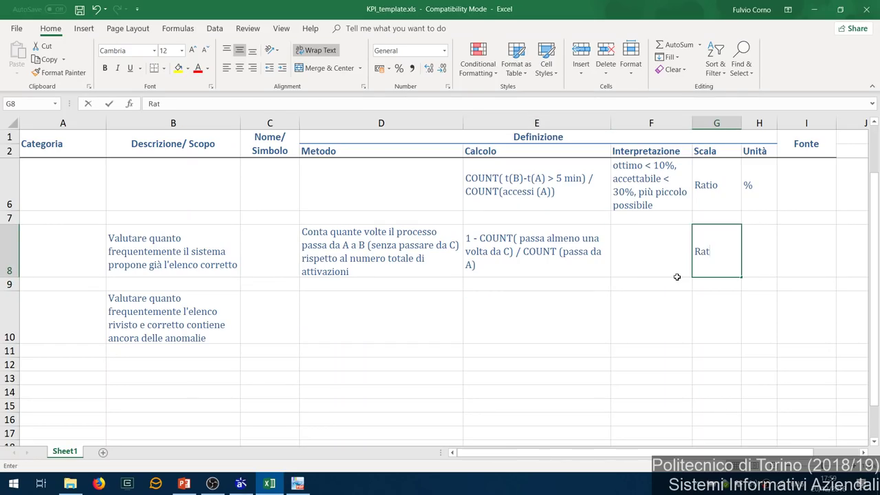
{"action": "type", "text": "io"}
{"action": "key", "text": "Right"}
{"action": "type", "text": "%"}
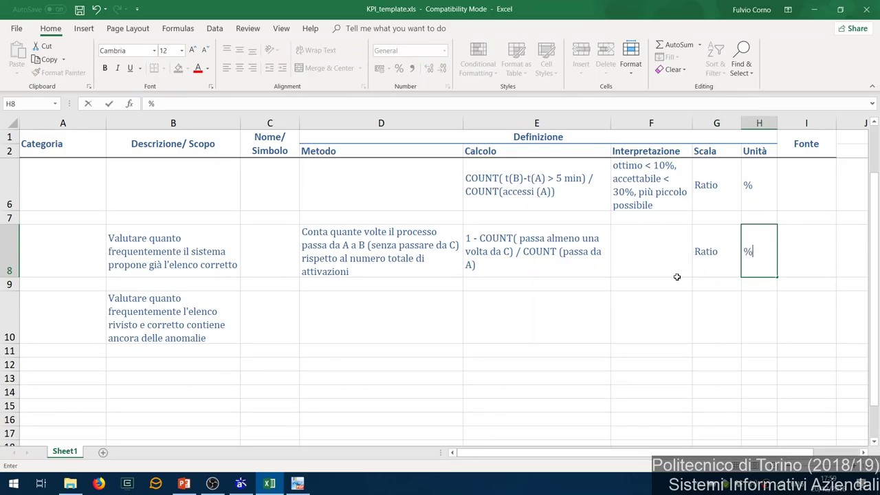
{"action": "key", "text": "Left"}
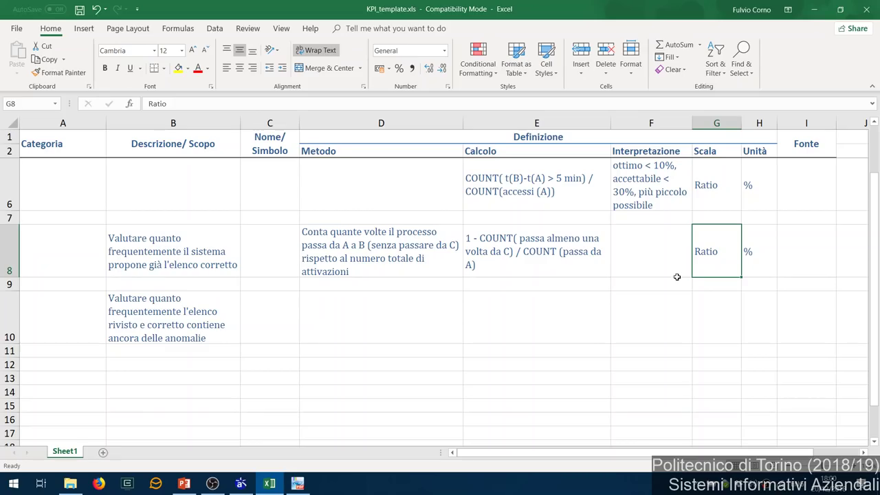
- Enter "ottima > 80%, accettabile > 50%, più alto possibile" as the interpretation in F8
{"action": "left_click", "coordinate": [676, 277]}
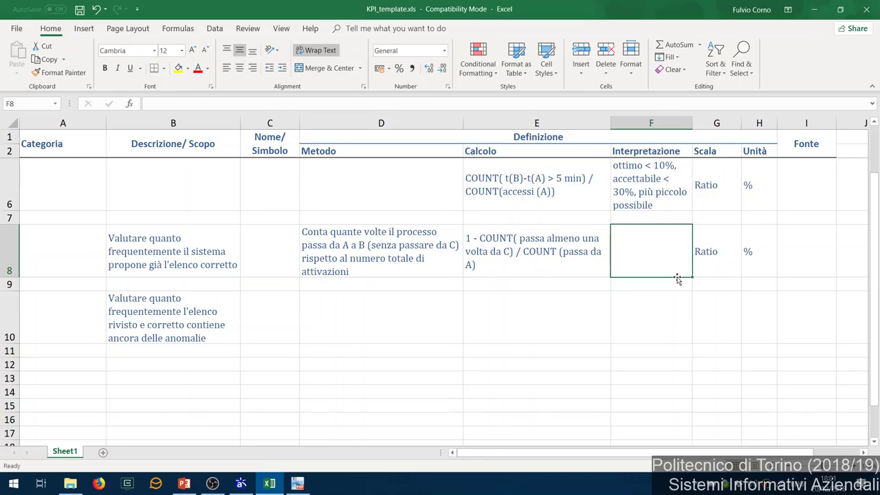
{"action": "scroll", "coordinate": [677, 279], "scroll_direction": "up", "scroll_amount": 1}
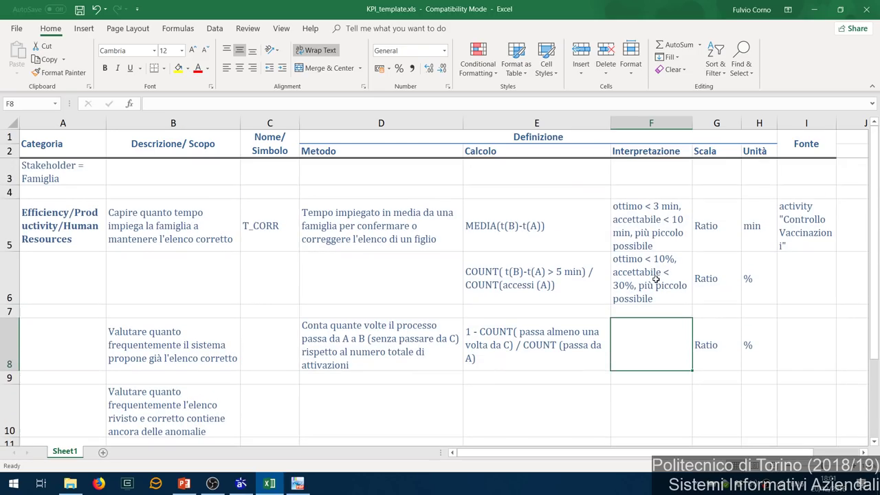
{"action": "left_click", "coordinate": [517, 231]}
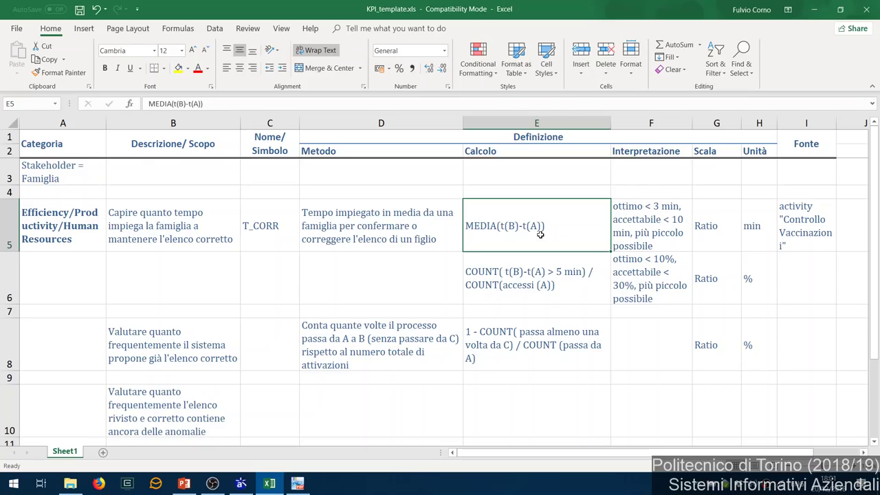
{"action": "left_click", "coordinate": [533, 340]}
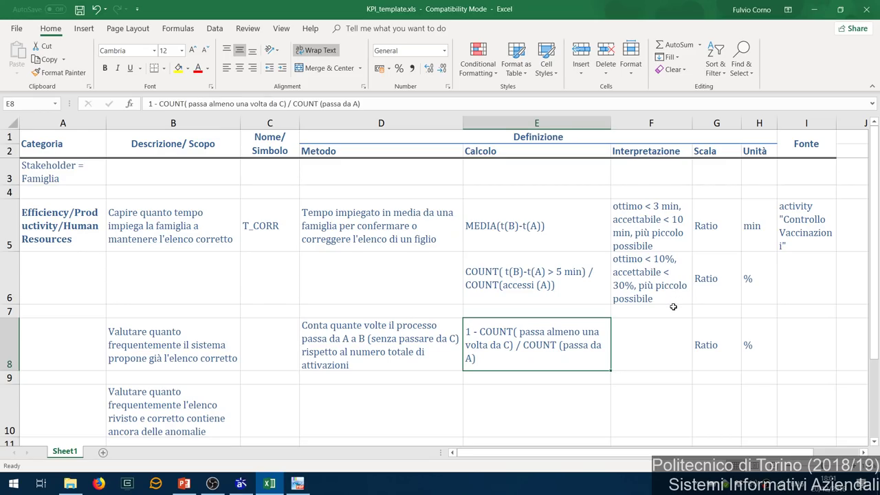
{"action": "left_click", "coordinate": [650, 333]}
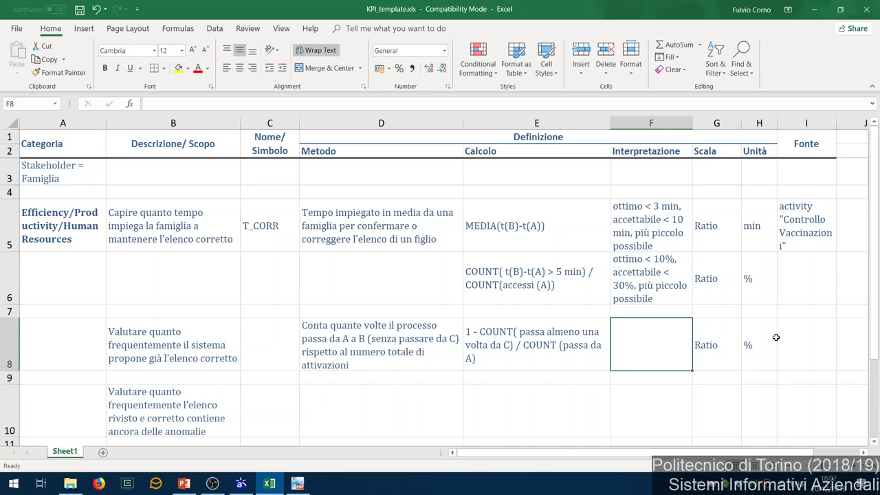
{"action": "type", "text": "ottima >"}
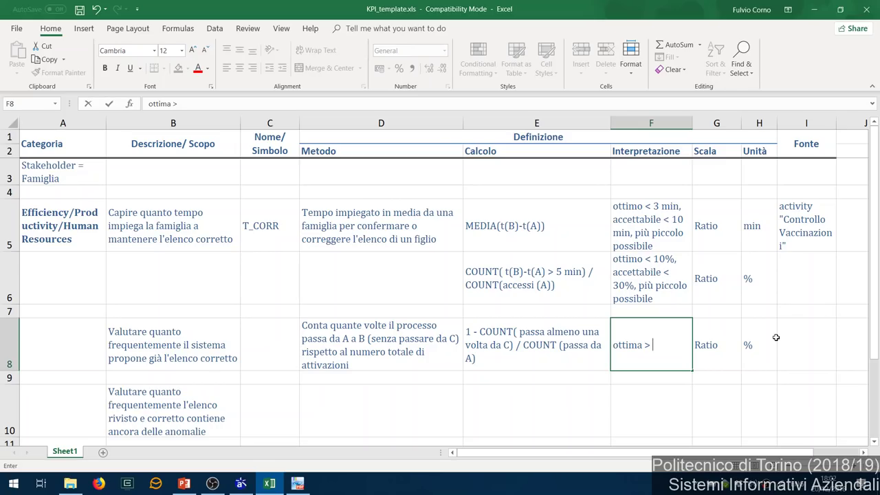
{"action": "type", "text": "80%, acce"}
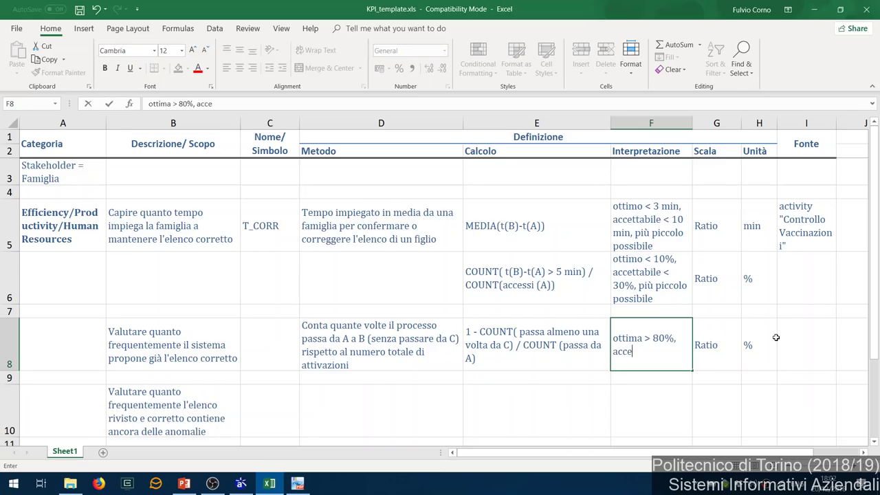
{"action": "type", "text": "ttablile > 50%,"}
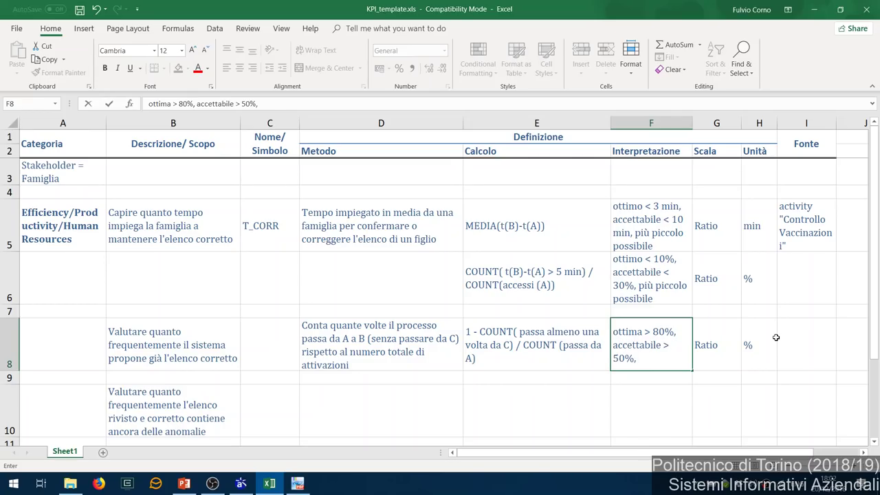
{"action": "type", "text": " più alto possibile"}
{"action": "key", "text": "Return"}
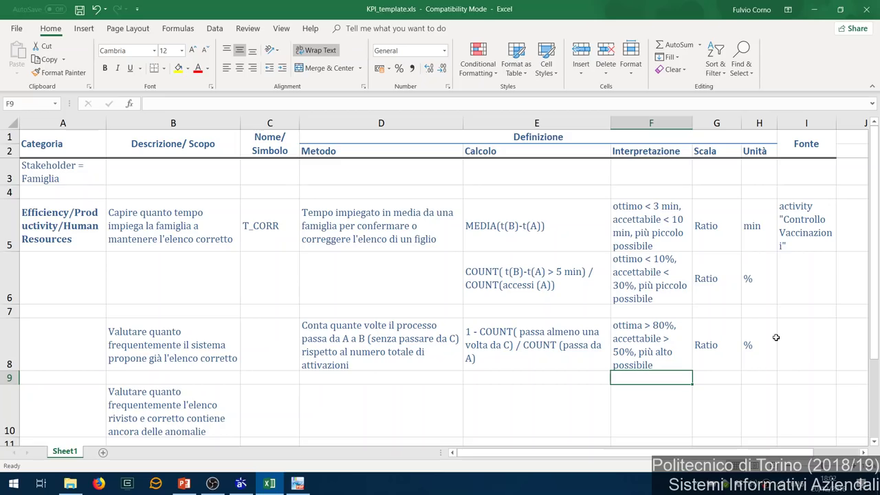
- Enter "Servizio / Perfect orders" as the category of the indicator in row 8
{"action": "left_click", "coordinate": [65, 359]}
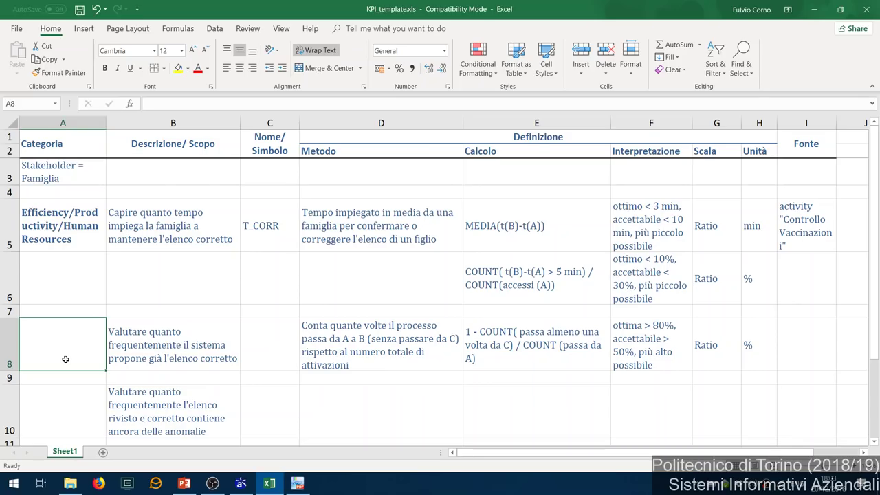
{"action": "type", "text": "Servizio /"}
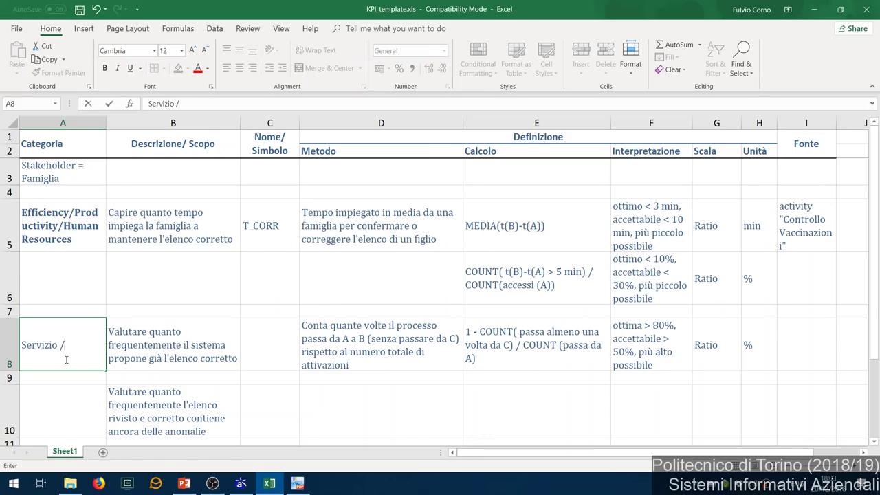
{"action": "type", "text": " Perfect orders"}
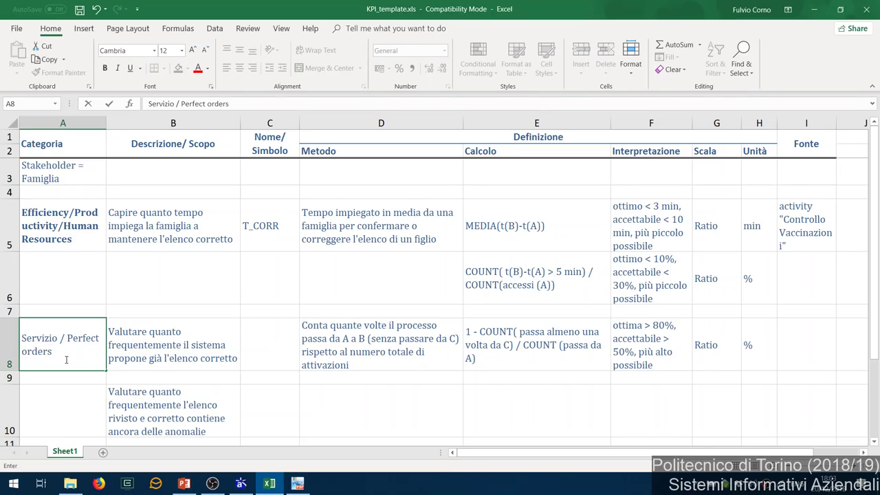
{"action": "key", "text": "Return"}
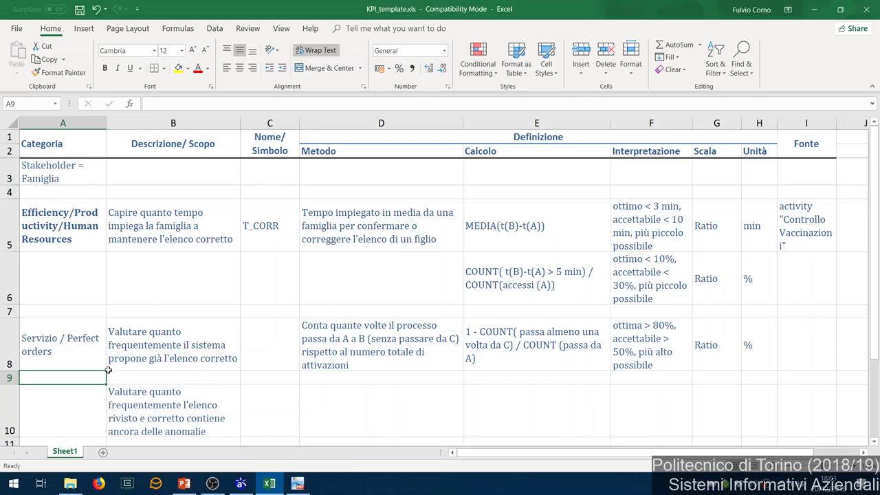
- Enter "Qualità/Conformità in uscita" as the category of the indicator in row 10
{"action": "left_click", "coordinate": [93, 401]}
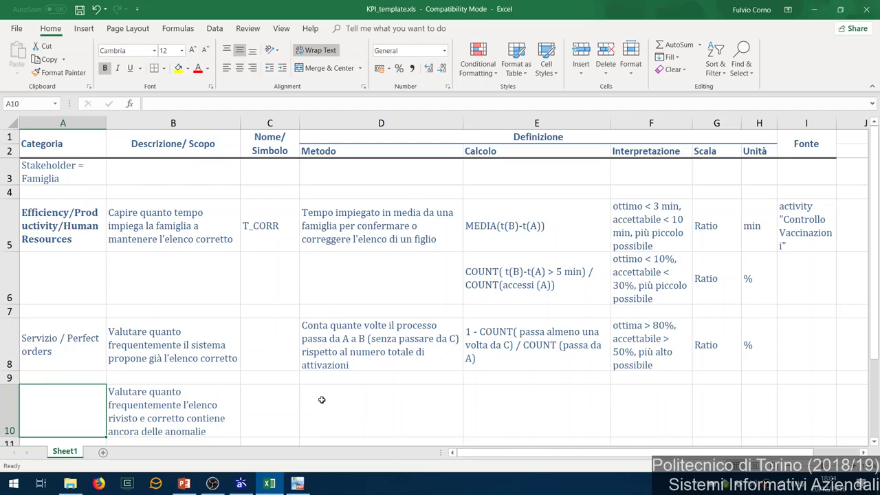
{"action": "key", "text": "shift+Right"}
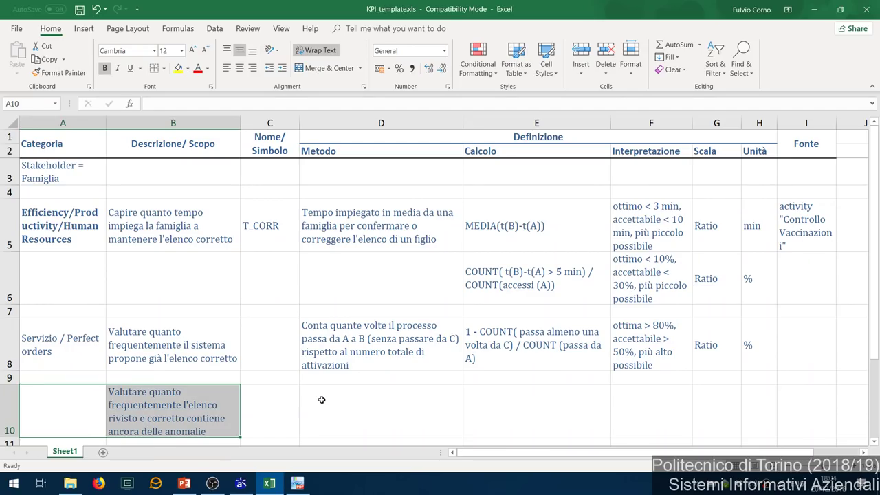
{"action": "key", "text": "shift+Left"}
{"action": "type", "text": "Qua"}
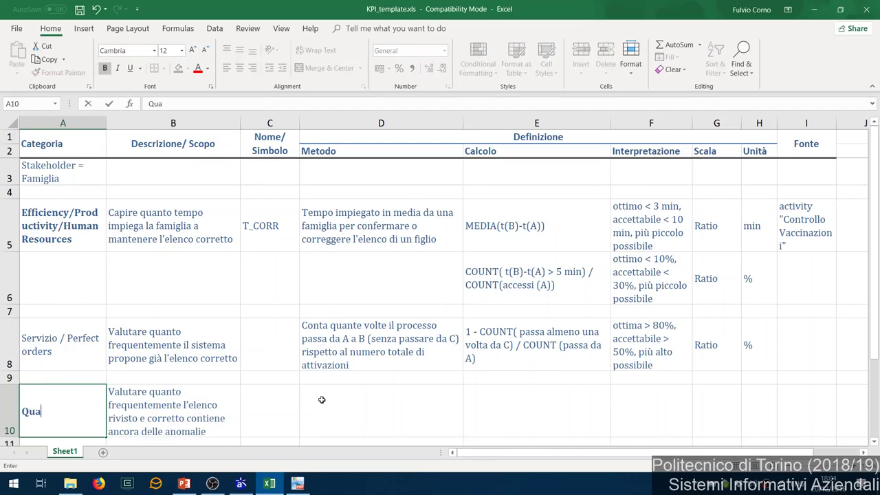
{"action": "type", "text": "lità/COn"}
{"action": "key", "text": "BackSpace"}
{"action": "key", "text": "BackSpace"}
{"action": "type", "text": "onformità in"}
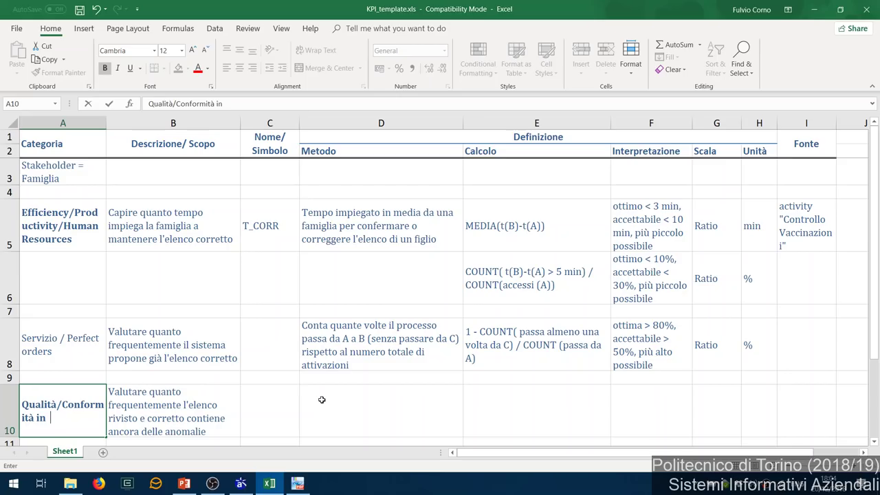
{"action": "type", "text": " uscita"}
{"action": "key", "text": "Return"}
{"action": "scroll", "coordinate": [320, 399], "scroll_direction": "down", "scroll_amount": 1}
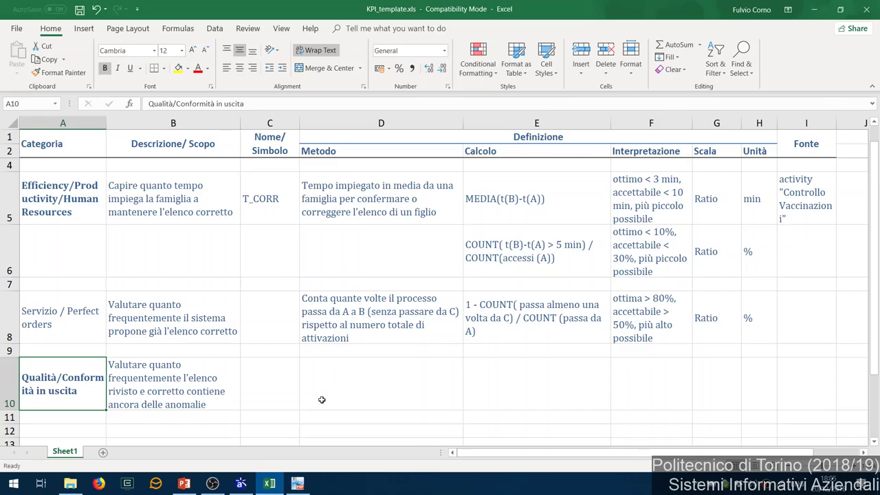
- Switch to Astah and add a connector marker beside the "Sistema Informativo verifica anomalie sui vaccini del Figlio" action in the activity diagram
{"action": "mouse_move", "coordinate": [244, 486]}
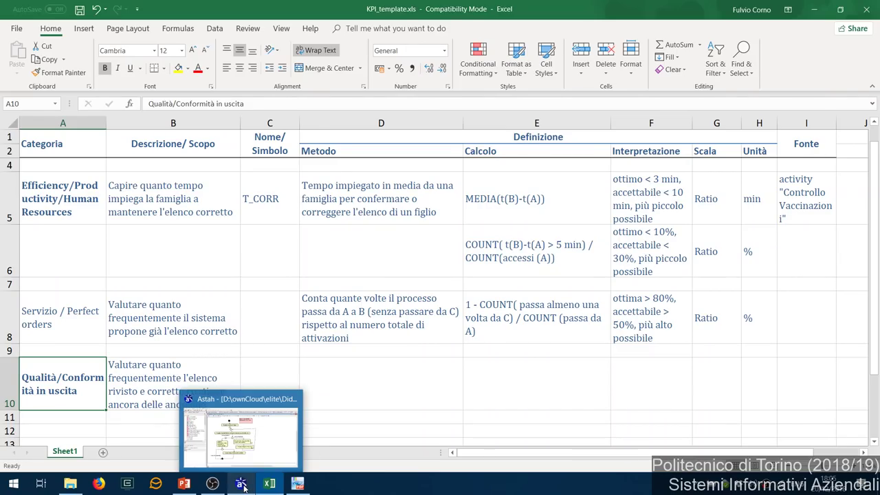
{"action": "left_click", "coordinate": [241, 433]}
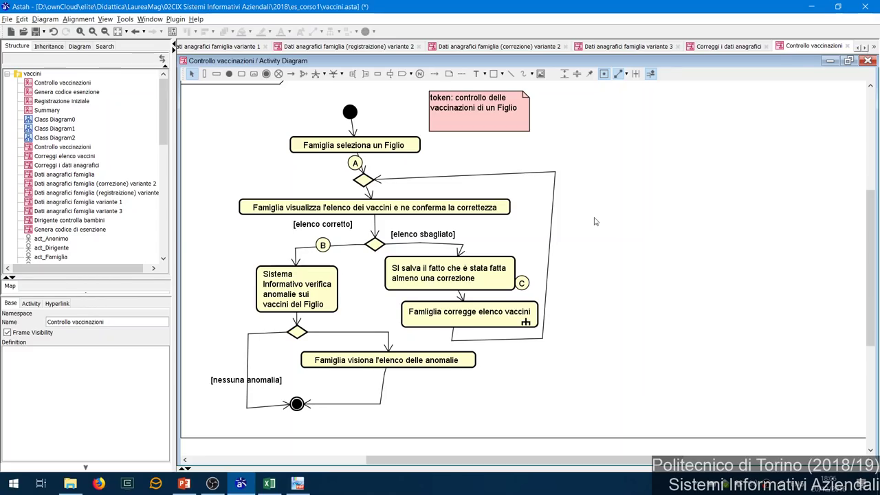
{"action": "left_click", "coordinate": [420, 74]}
{"action": "left_click", "coordinate": [245, 300]}
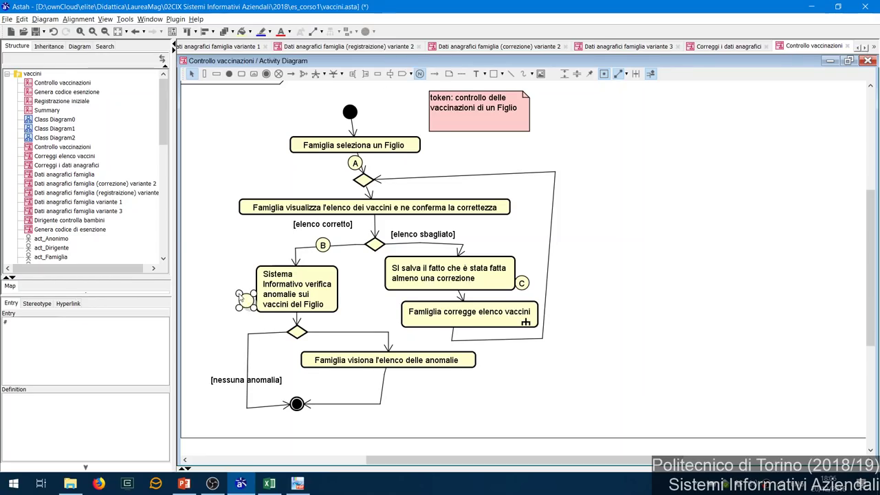
{"action": "left_click", "coordinate": [358, 309]}
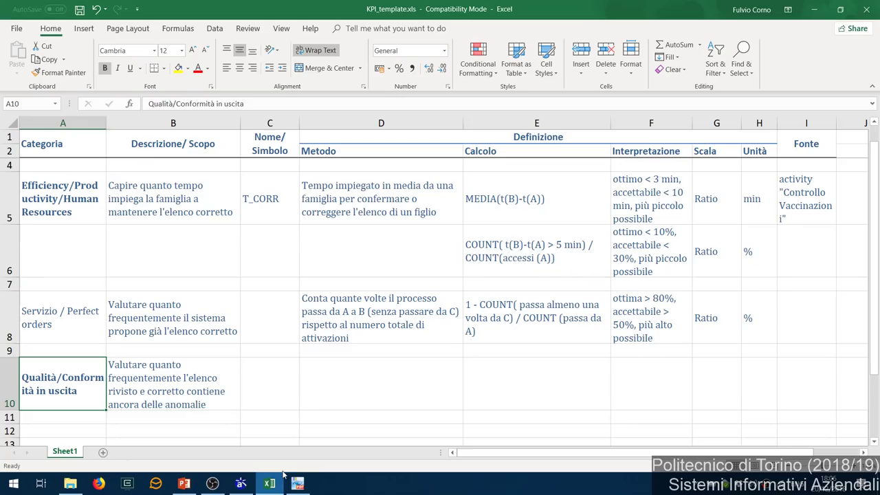
- Enter "Quante volte il blocco D riscontra anomalie" as the method in D10
{"action": "left_click", "coordinate": [392, 375]}
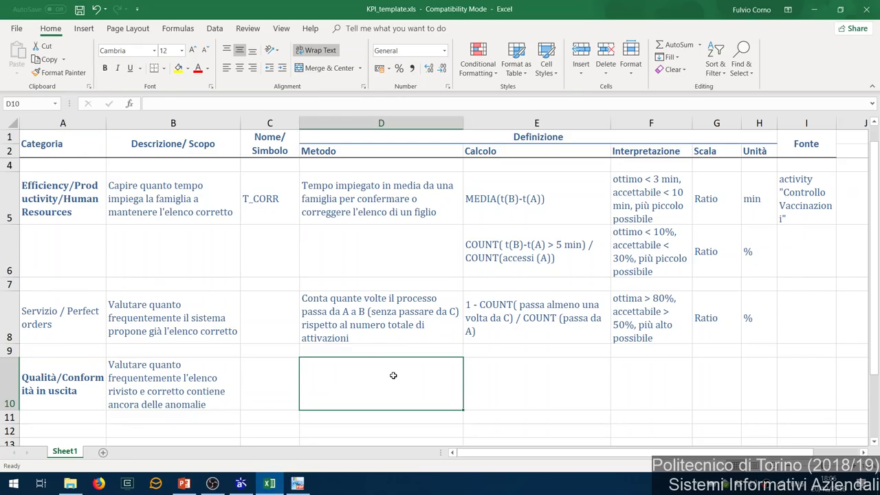
{"action": "type", "text": "Quante v"}
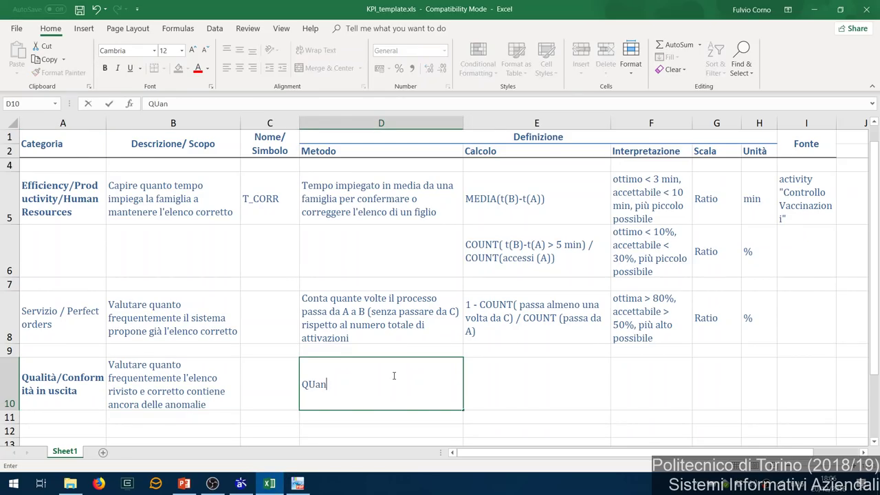
{"action": "type", "text": "olte i"}
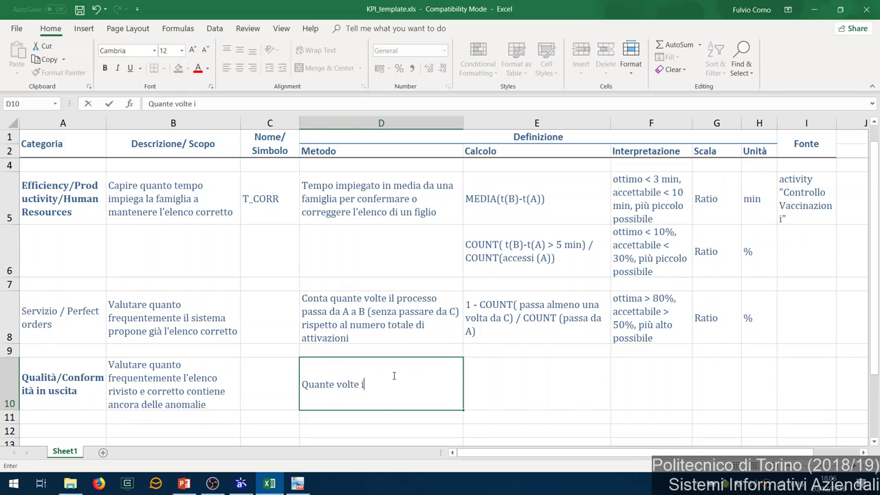
{"action": "type", "text": "l blocco D riscro"}
{"action": "key", "text": "BackSpace"}
{"action": "key", "text": "BackSpace"}
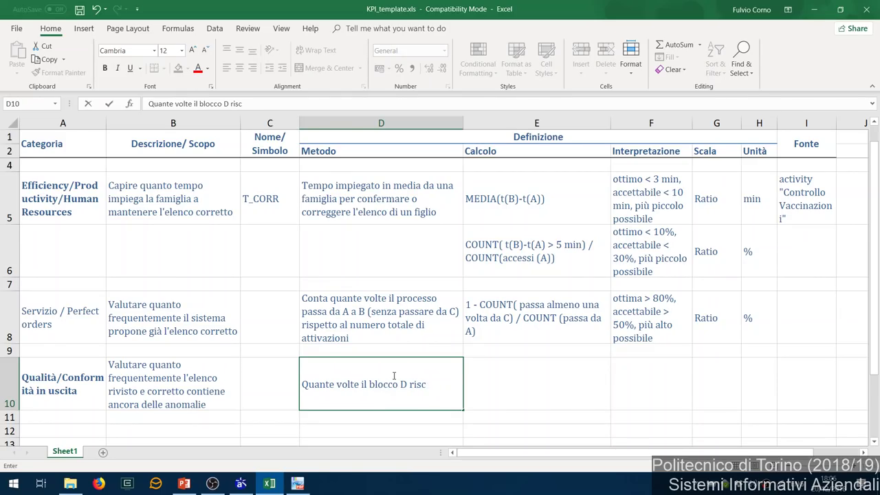
{"action": "type", "text": "ontra anomalie"}
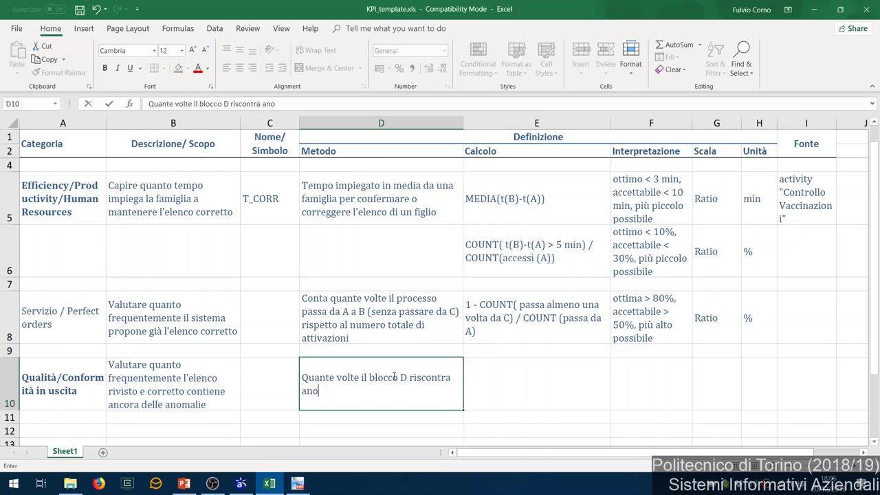
{"action": "key", "text": "Return"}
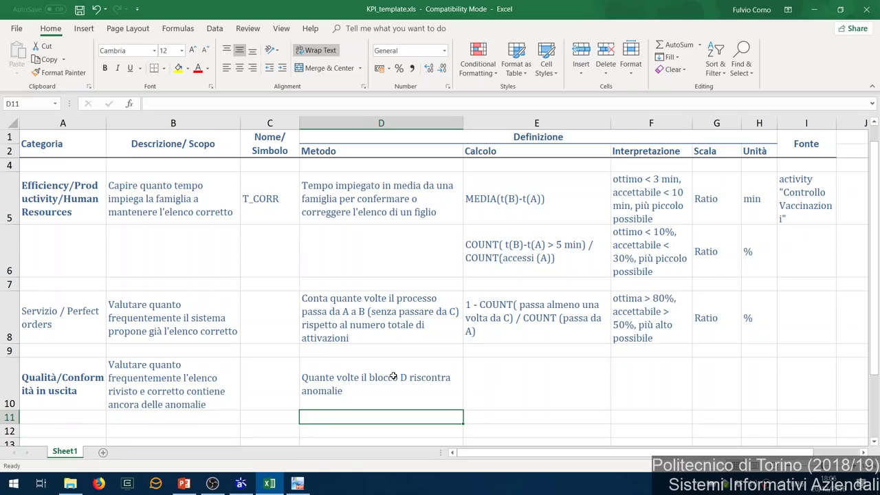
- Replace "il blocco" with "l'azione" in the method description of the row 10 indicator
{"action": "left_click", "coordinate": [392, 375]}
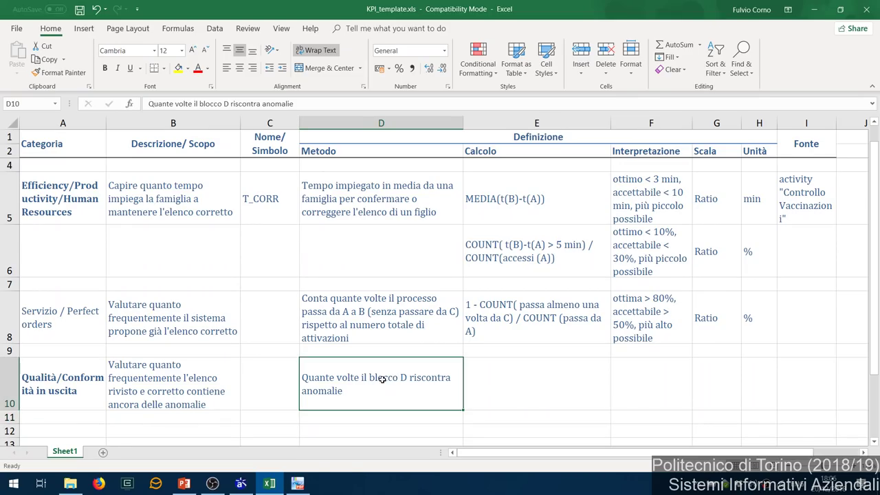
{"action": "double_click", "coordinate": [378, 376]}
{"action": "double_click", "coordinate": [379, 377]}
{"action": "left_click", "coordinate": [363, 377], "text": "shift"}
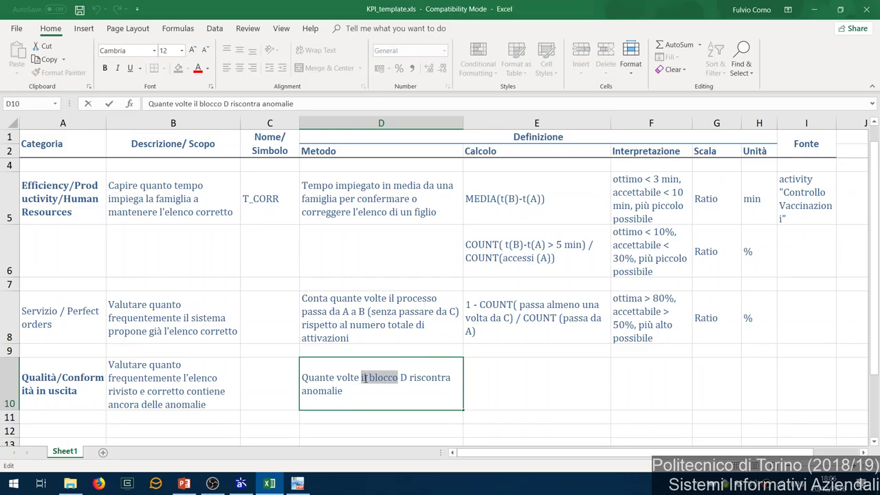
{"action": "type", "text": "l'azione"}
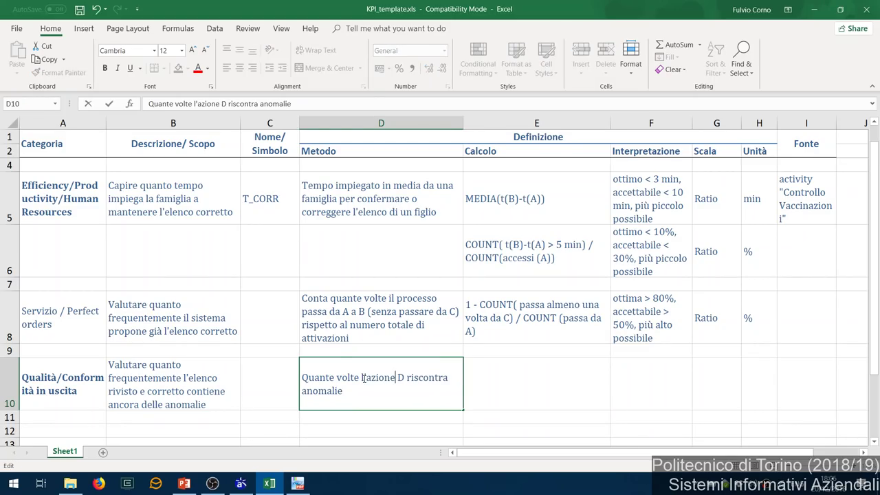
- Enter "COUNT(D riscontra anomalie) / COUNT(D viene attivato)" as the calculation in E10
{"action": "left_click", "coordinate": [477, 379]}
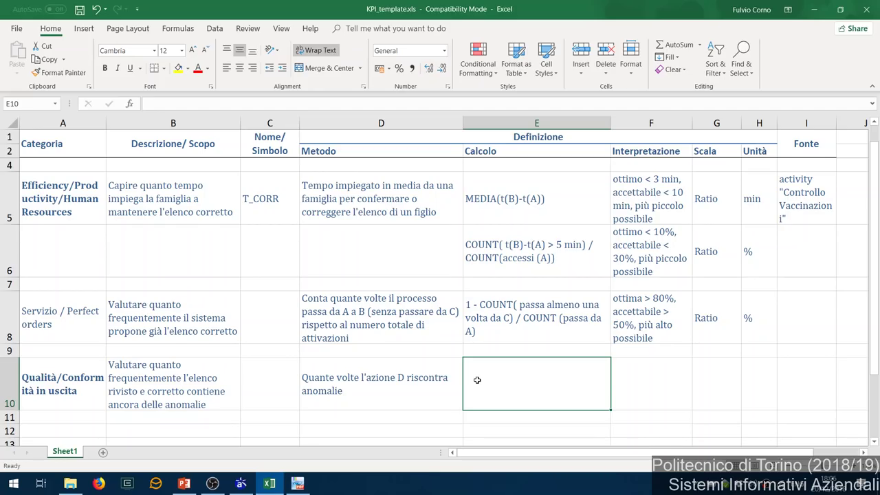
{"action": "type", "text": "COUNT"}
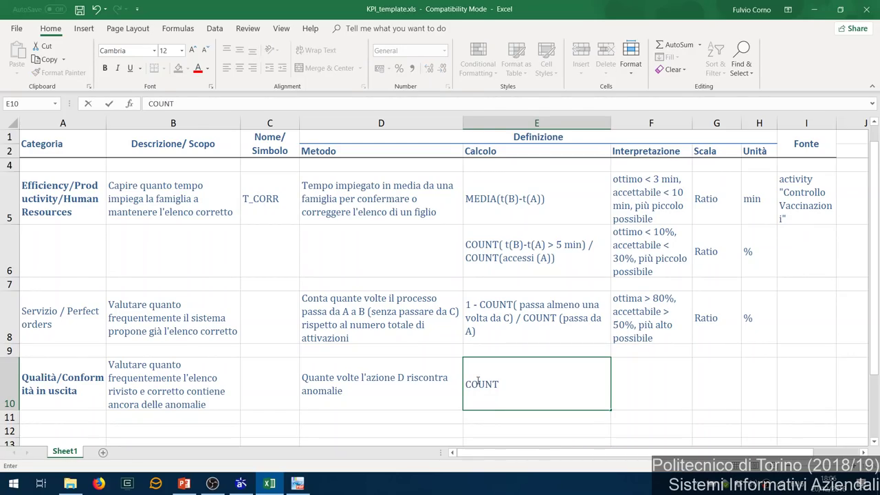
{"action": "type", "text": "(D riscontra ano"}
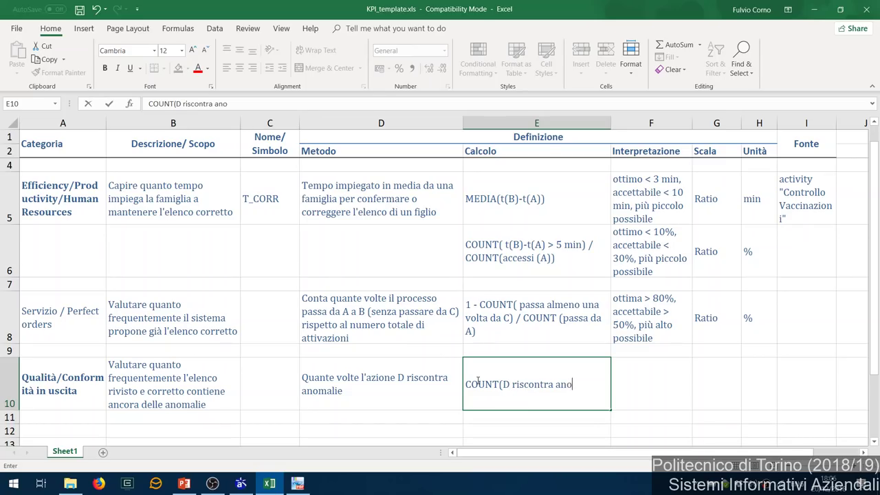
{"action": "type", "text": "malie) / COUNT(D"}
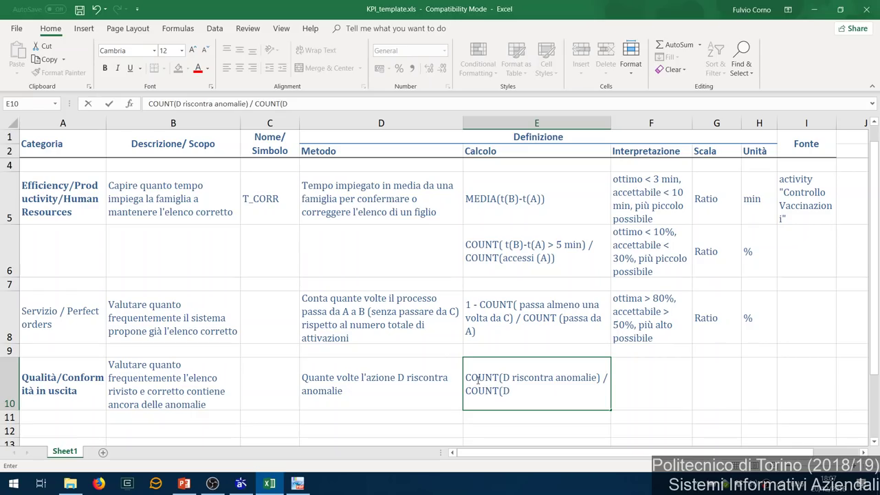
{"action": "type", "text": " viene attivato)"}
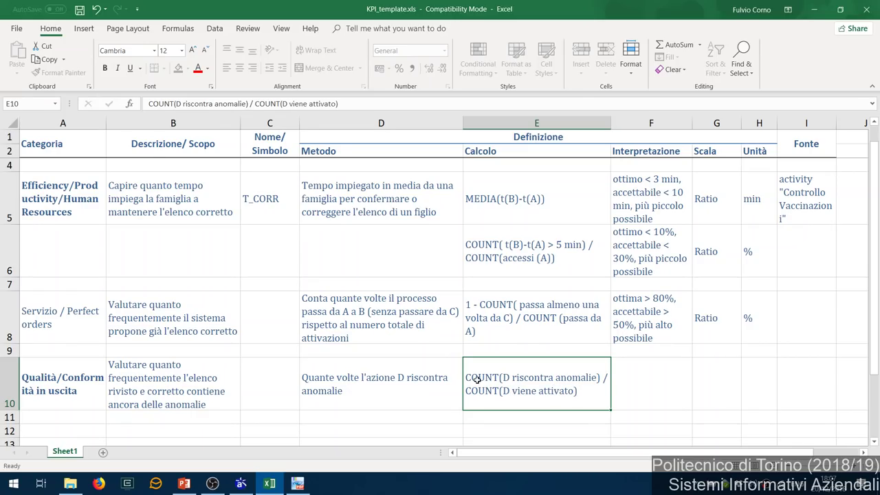
{"action": "key", "text": "Return"}
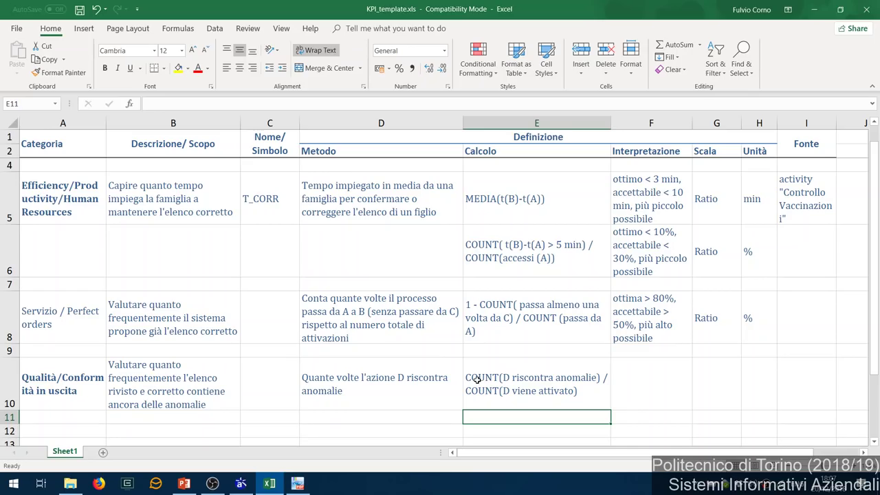
- Set the row 10 indicator's scale to "Ratio" and its unit to "%"
{"action": "key", "text": "Up"}
{"action": "key", "text": "Right"}
{"action": "key", "text": "Right"}
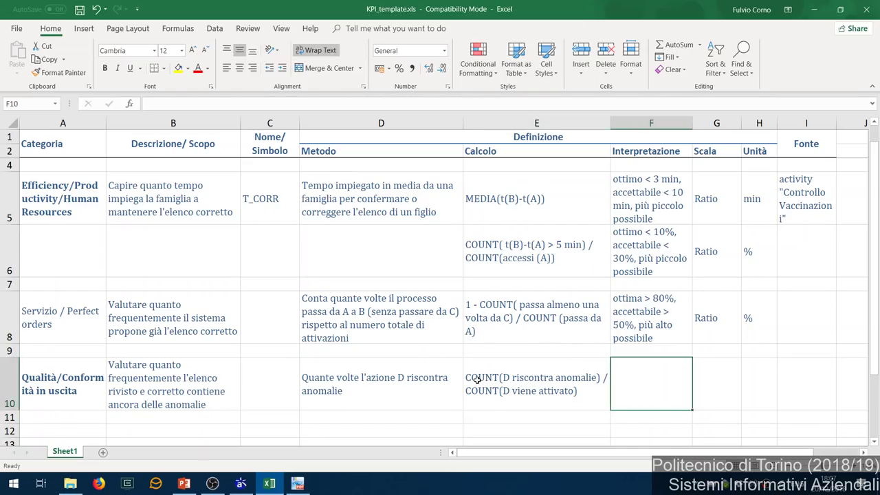
{"action": "type", "text": "Ratio"}
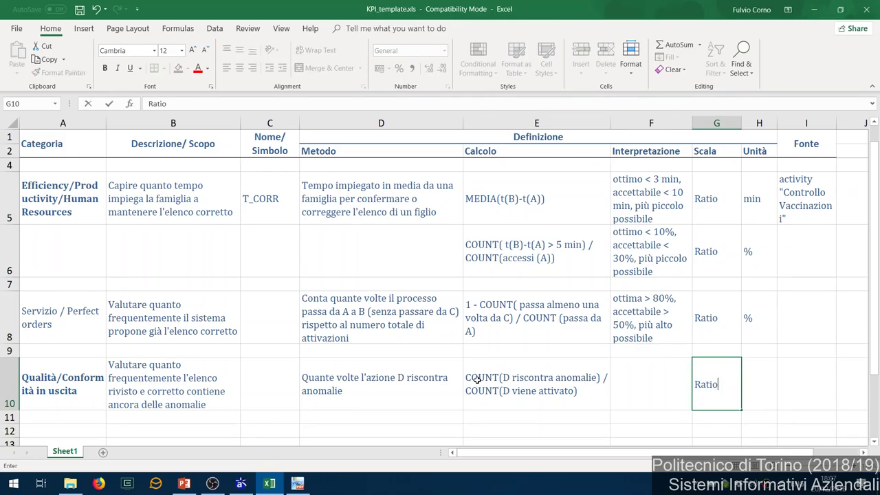
{"action": "key", "text": "Tab"}
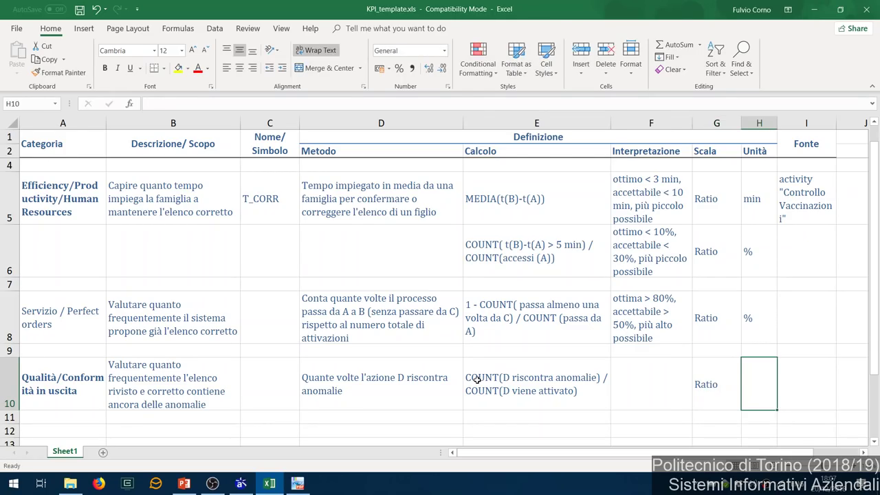
{"action": "type", "text": "%"}
- Enter "ottima < 2%, accettabile < 10%, più basso possibile" as the interpretation in F10
{"action": "key", "text": "Left"}
{"action": "key", "text": "Left"}
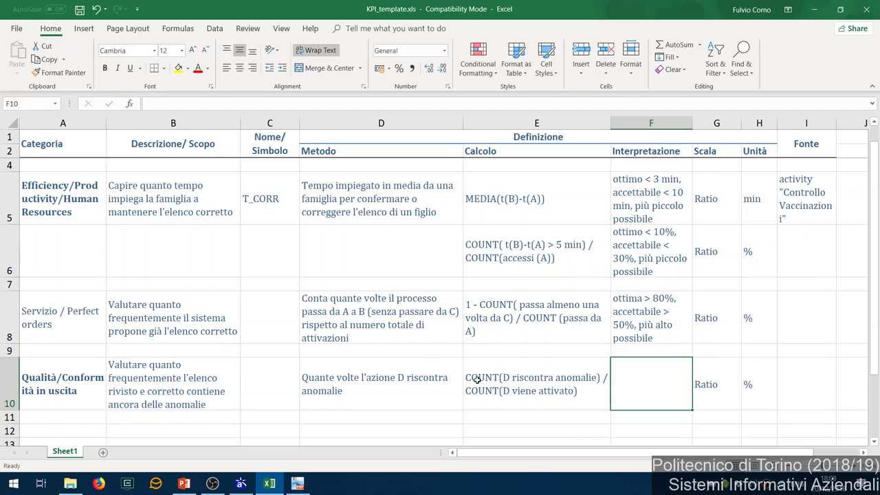
{"action": "type", "text": "ott"}
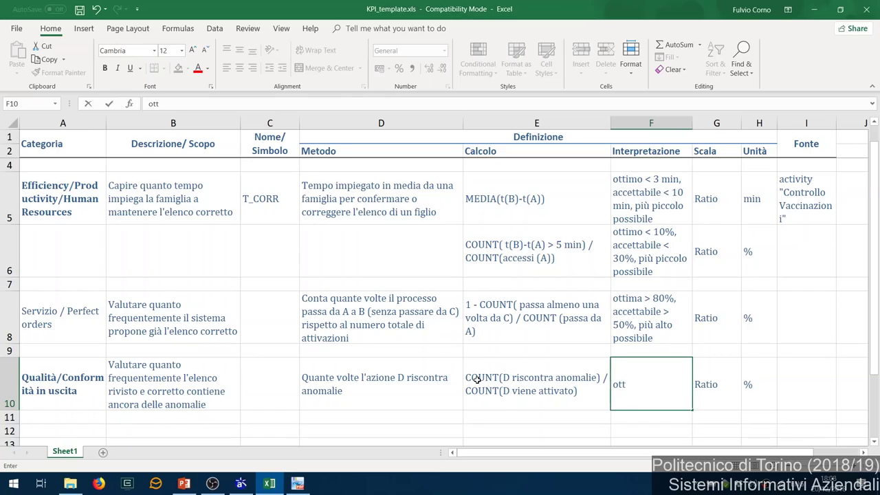
{"action": "type", "text": "ima < 2%, ac"}
{"action": "key", "text": "BackSpace"}
{"action": "key", "text": "BackSpace"}
{"action": "type", "text": ", accettabile <"}
{"action": "key", "text": "BackSpace"}
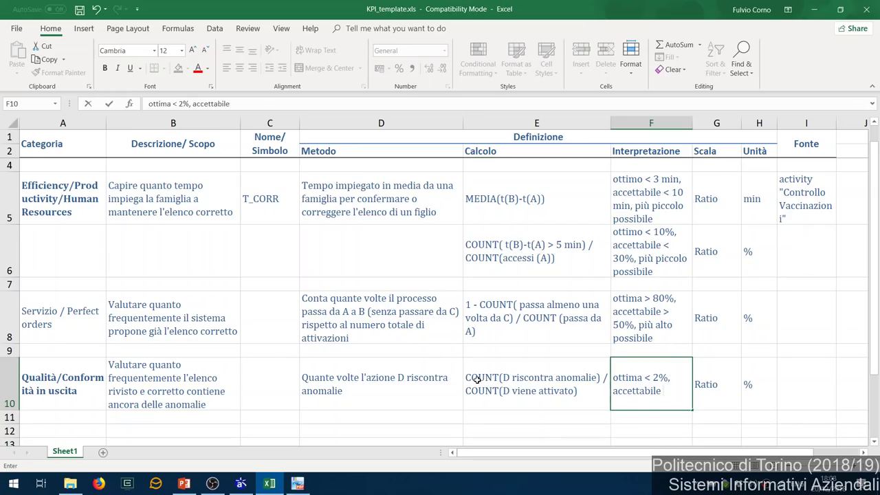
{"action": "type", "text": "<"}
{"action": "key", "text": "BackSpace"}
{"action": "type", "text": "< 10%, pi"}
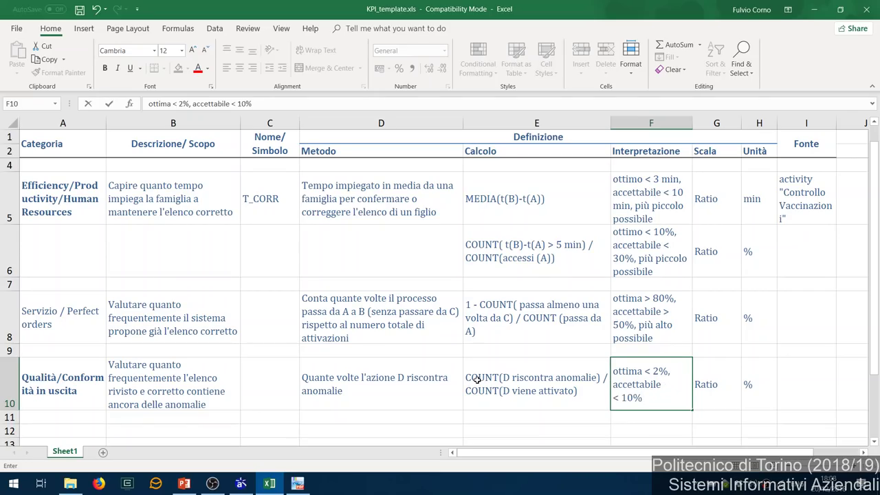
{"action": "type", "text": "ù basso possibile"}
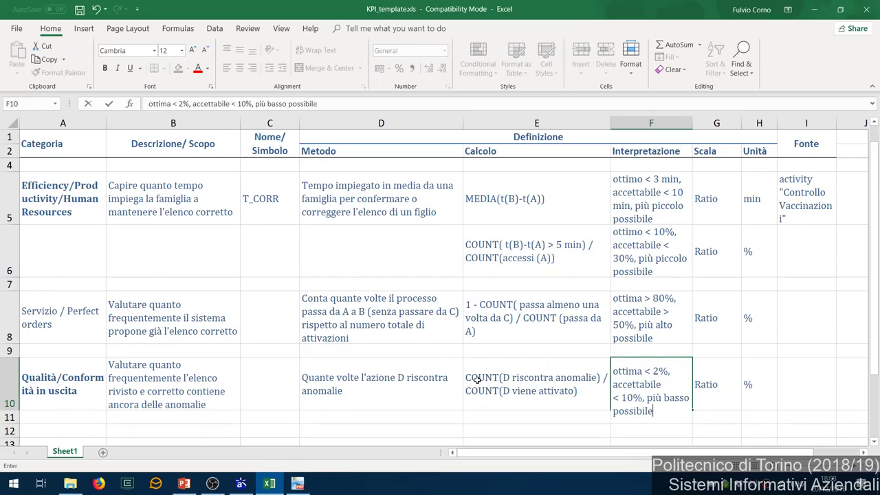
{"action": "key", "text": "Return"}
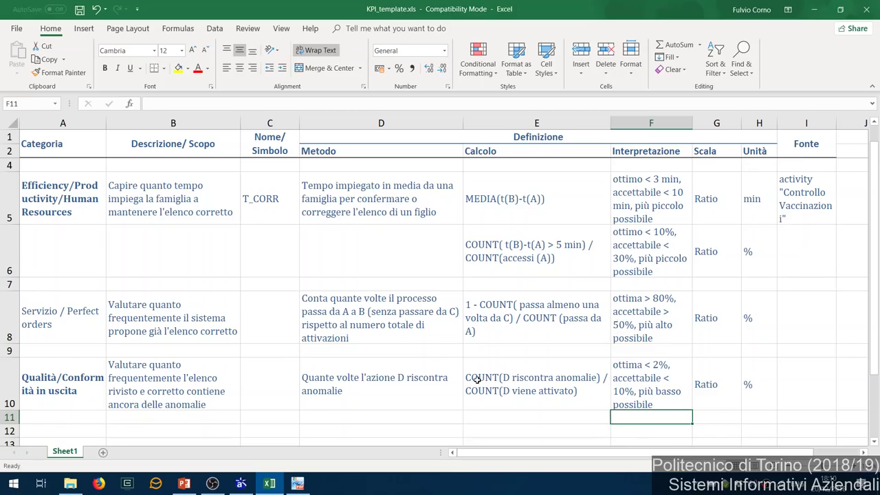
- Copy the source activity "Controllo Vaccinazioni" from I5 to the source cells I8 and I10
{"action": "left_click", "coordinate": [804, 194]}
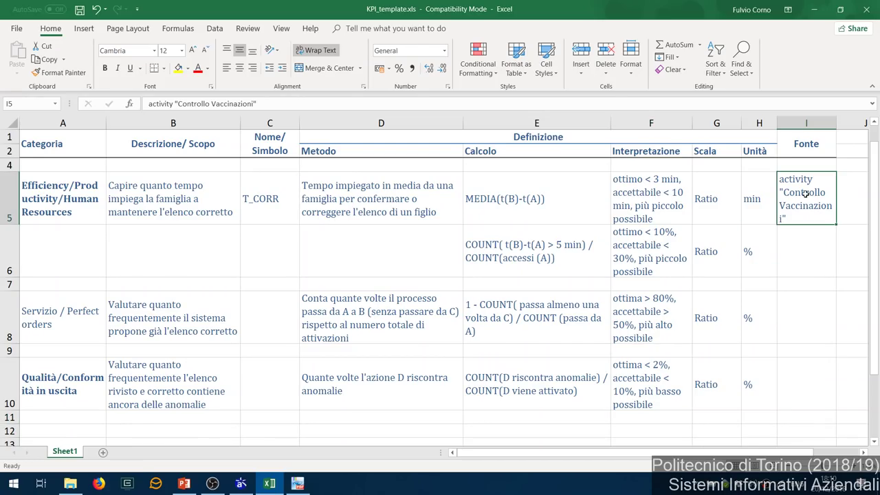
{"action": "key", "text": "ctrl+c"}
{"action": "left_click", "coordinate": [825, 297]}
{"action": "key", "text": "ctrl+v"}
{"action": "left_click", "coordinate": [794, 379]}
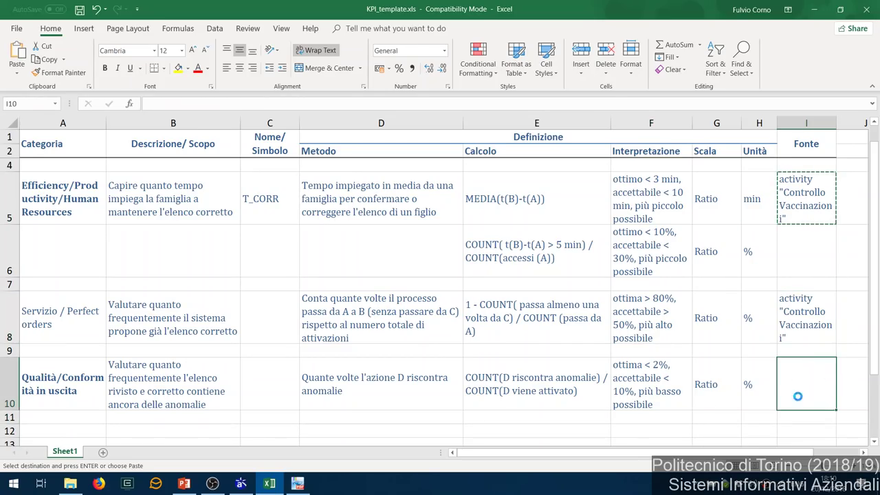
{"action": "key", "text": "ctrl+v"}
{"action": "left_click", "coordinate": [652, 401]}
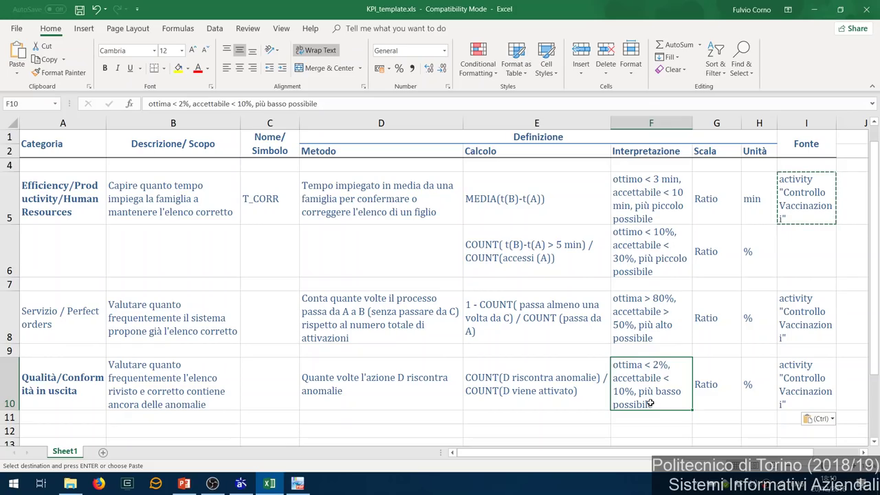
- Switch to Astah and examine the Figlio class in Class Diagram0 and the Controllo vaccinazioni activity diagram
{"action": "key", "text": "alt+Tab"}
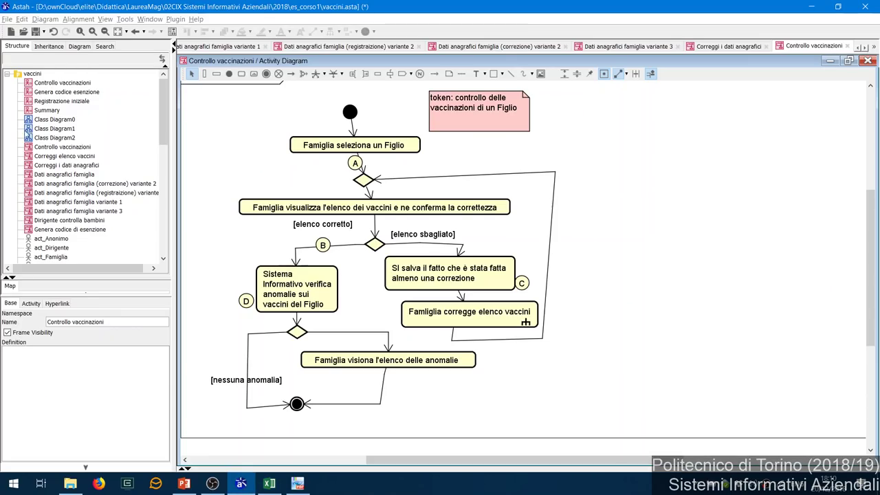
{"action": "double_click", "coordinate": [64, 120]}
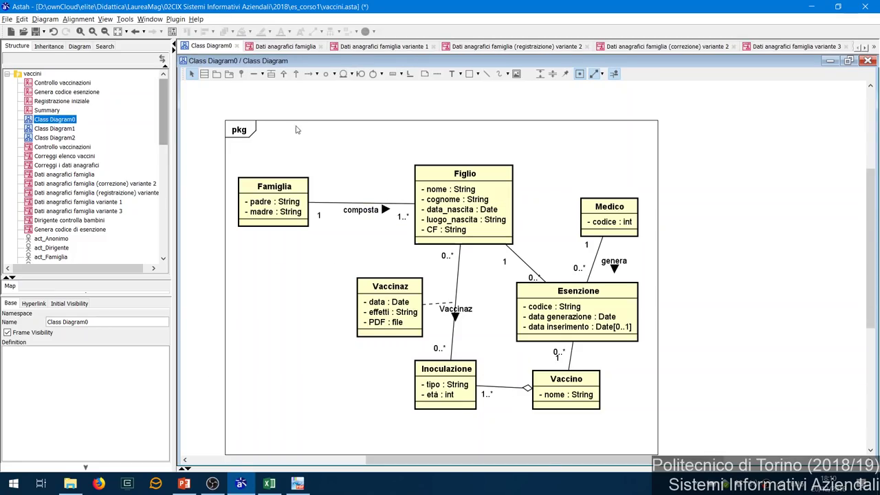
{"action": "left_click", "coordinate": [494, 175]}
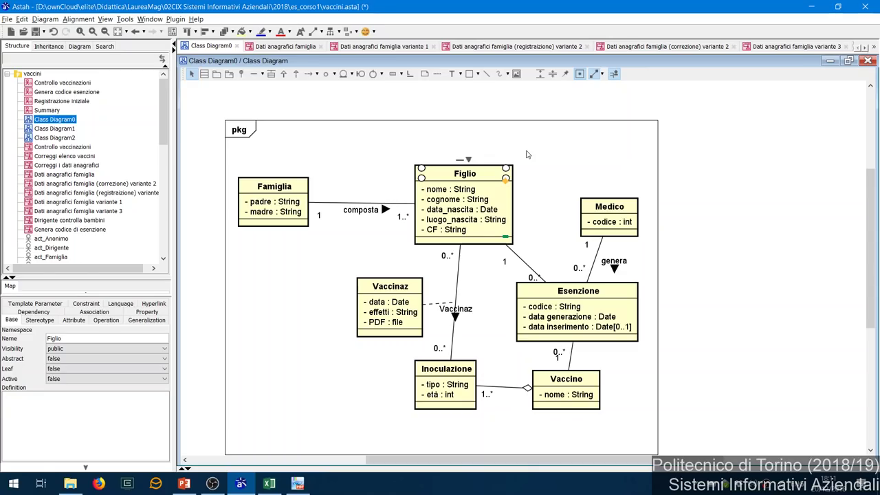
{"action": "key", "text": "alt+Tab"}
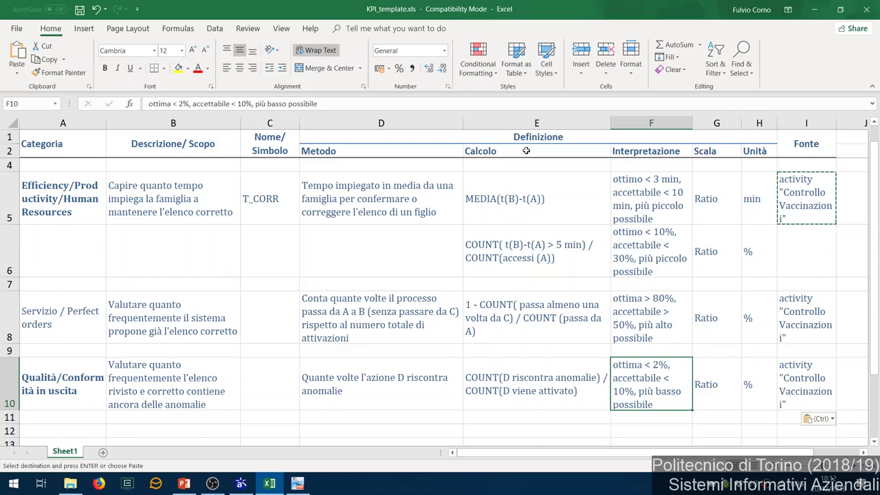
{"action": "key", "text": "alt+Tab"}
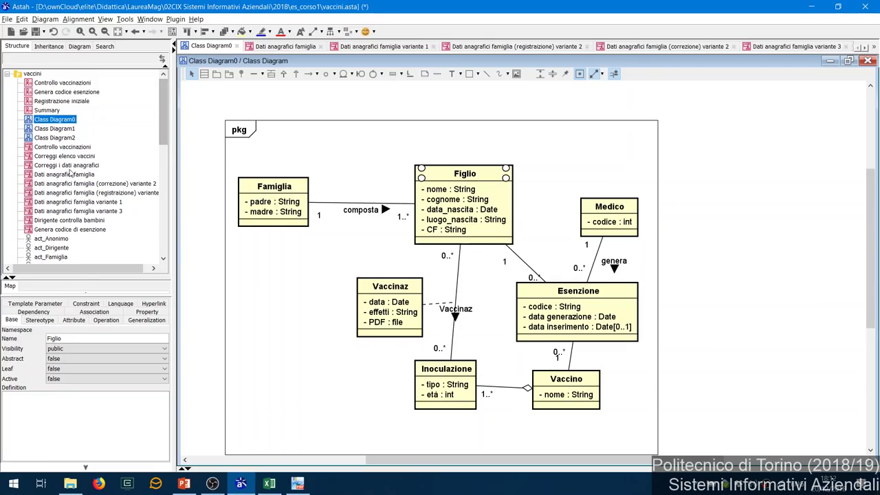
{"action": "double_click", "coordinate": [77, 147]}
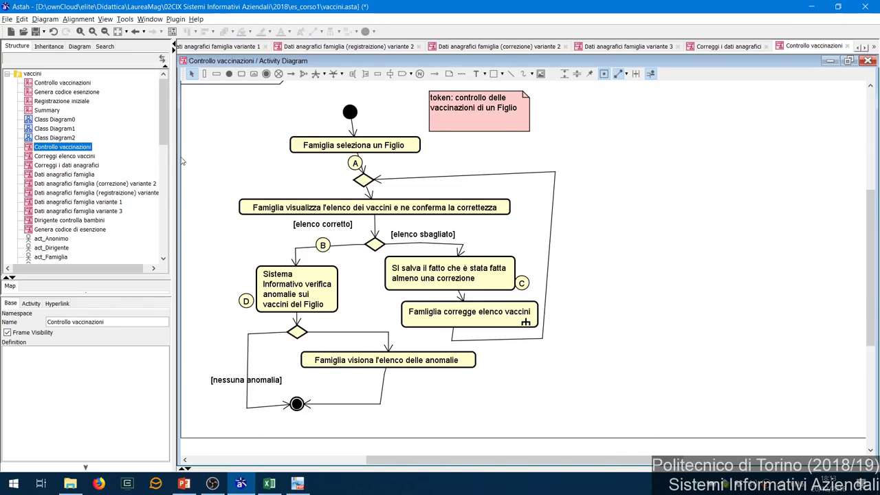
- Switch to Excel and copy the description in B10 to B12
{"action": "key", "text": "alt+Tab"}
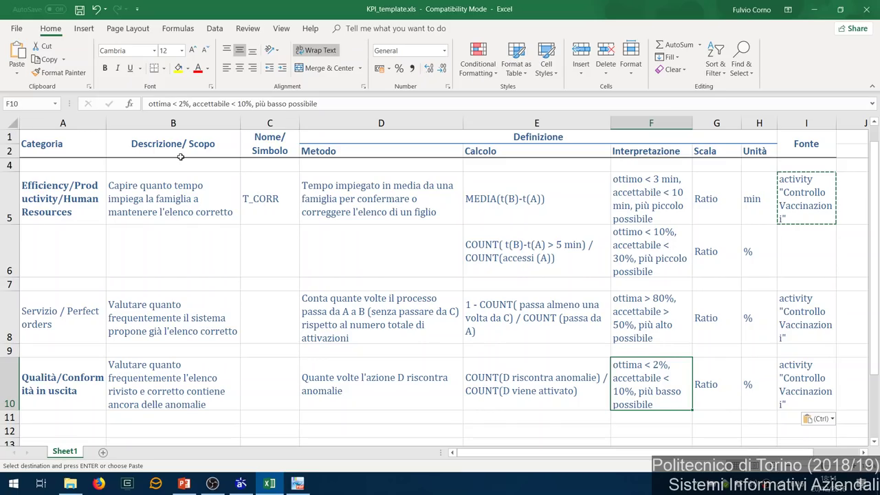
{"action": "scroll", "coordinate": [180, 157], "scroll_direction": "down", "scroll_amount": 1}
{"action": "left_click", "coordinate": [142, 248]}
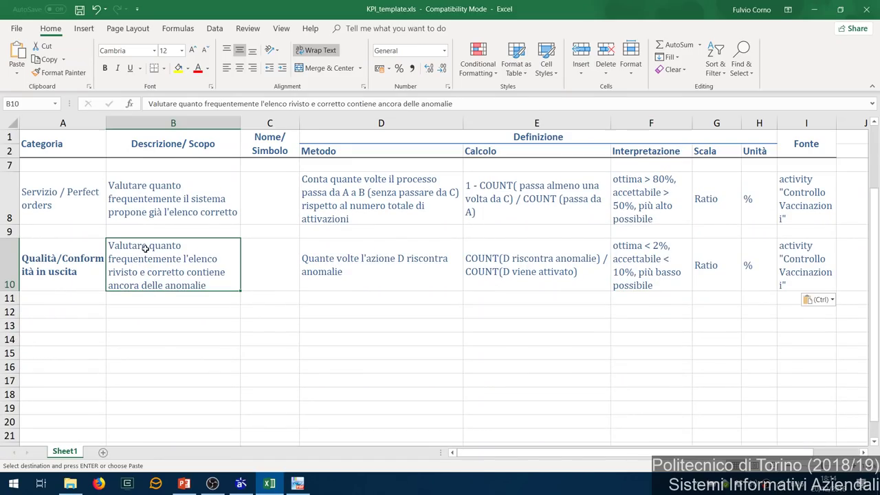
{"action": "key", "text": "ctrl+c"}
{"action": "left_click", "coordinate": [153, 313]}
{"action": "key", "text": "ctrl+v"}
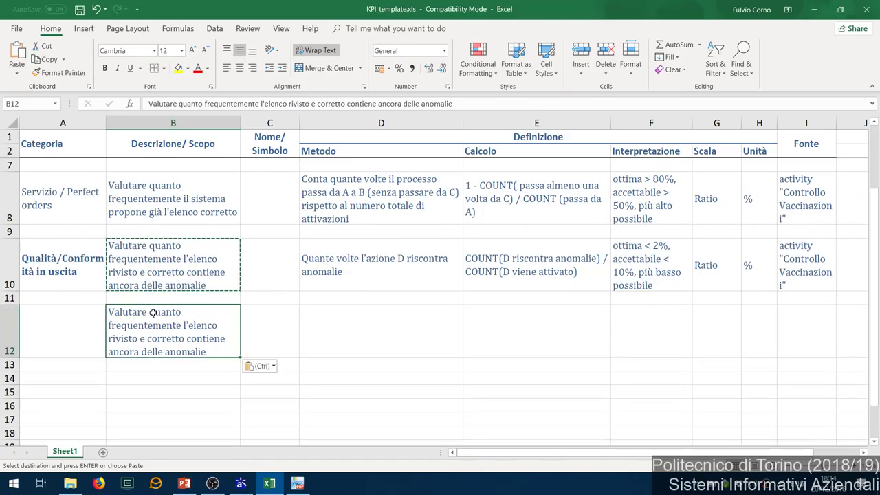
- Replace "quanto frequentemente" with "quanti bambini" in the B12 description
{"action": "double_click", "coordinate": [156, 313]}
{"action": "left_click_drag", "start_coordinate": [157, 316], "coordinate": [170, 328]}
{"action": "type", "text": "quanti mab"}
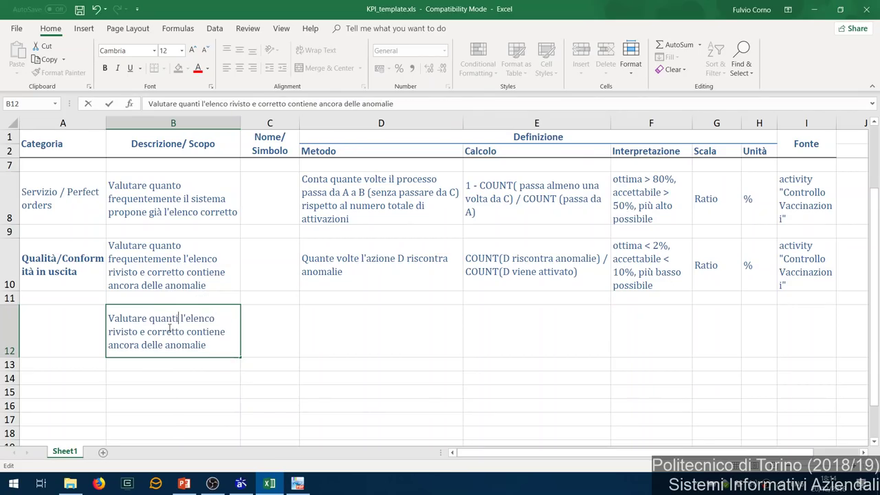
{"action": "key", "text": "BackSpace"}
{"action": "key", "text": "BackSpace"}
{"action": "key", "text": "BackSpace"}
{"action": "type", "text": "bami"}
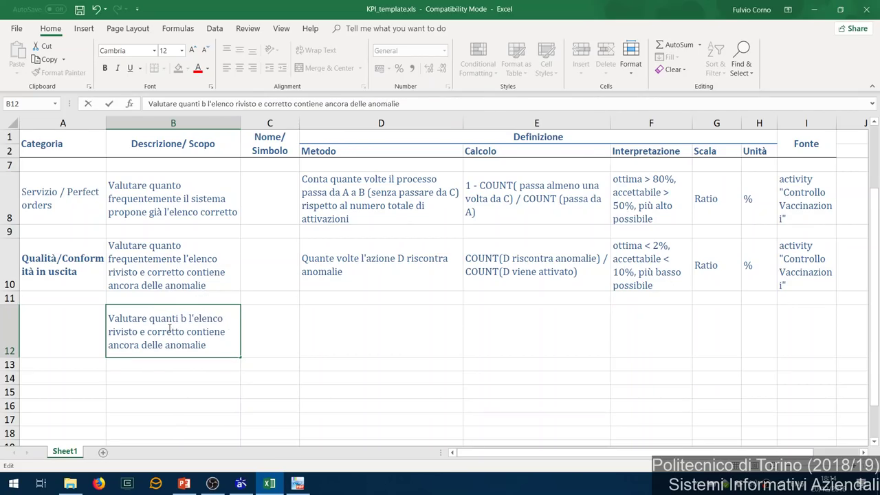
{"action": "key", "text": "BackSpace"}
{"action": "type", "text": "bini conten"}
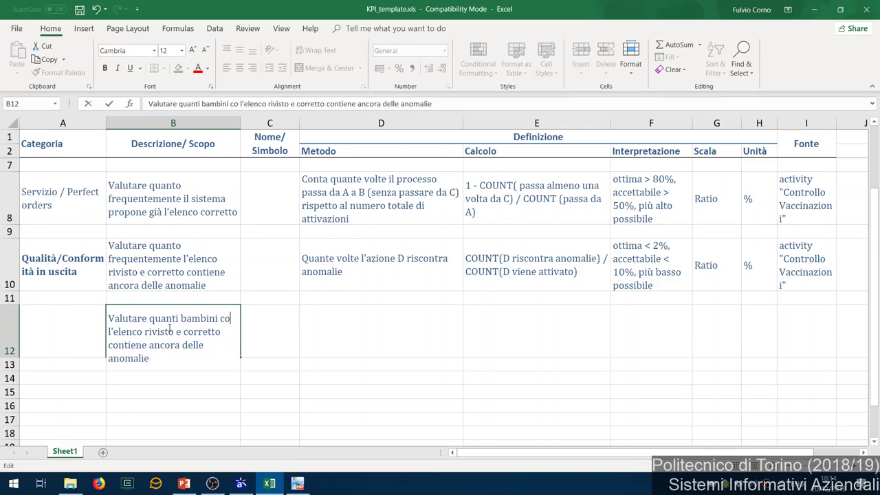
{"action": "key", "text": "BackSpace"}
{"action": "key", "text": "BackSpace"}
{"action": "key", "text": "BackSpace"}
{"action": "key", "text": "BackSpace"}
{"action": "key", "text": "BackSpace"}
{"action": "key", "text": "BackSpace"}
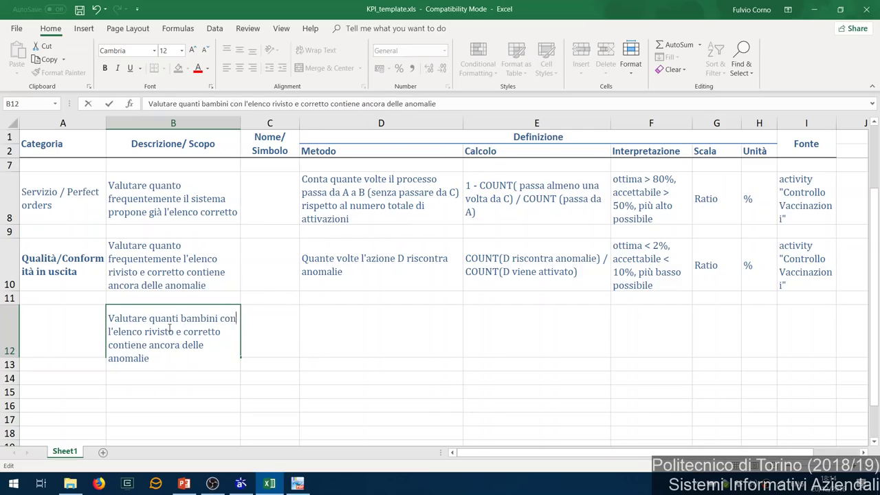
- Insert "hanno ancora anomaline nell'" after "quanti bambini" in B12, joining it directly to "elenco"
{"action": "type", "text": "hanno ancon"}
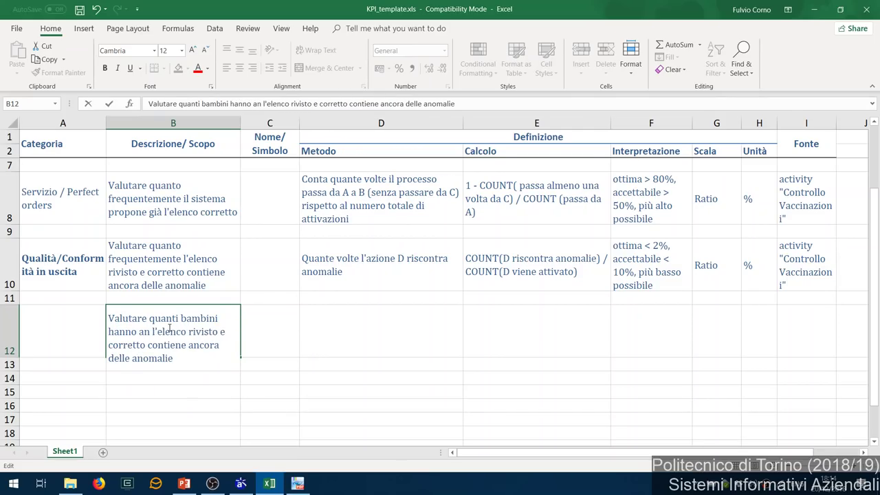
{"action": "key", "text": "BackSpace"}
{"action": "type", "text": "ra anomaline"}
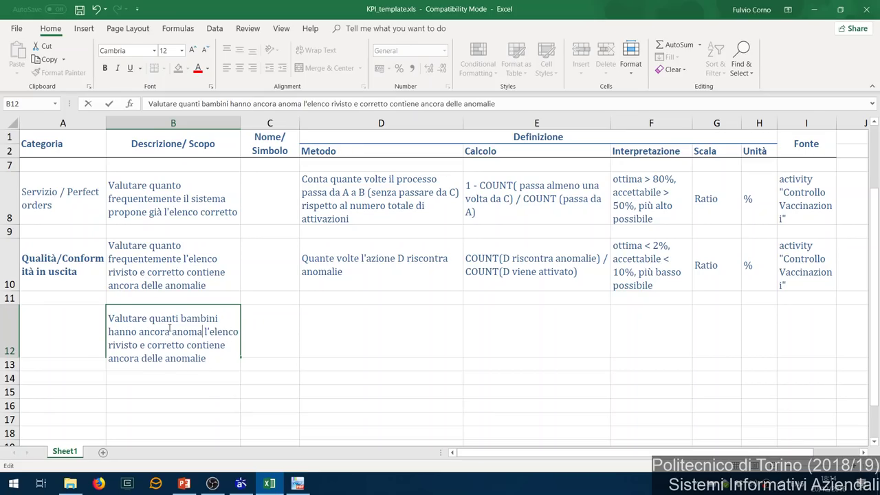
{"action": "type", "text": " nell'"}
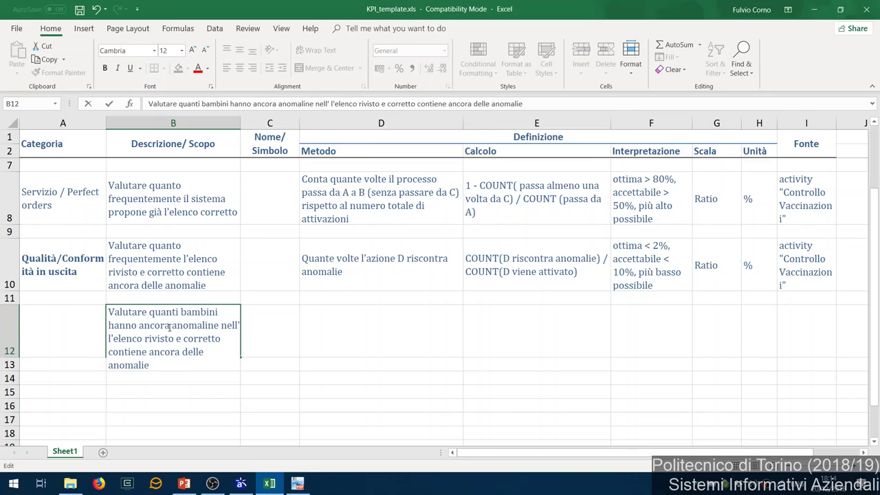
{"action": "key", "text": "Delete"}
{"action": "key", "text": "Delete"}
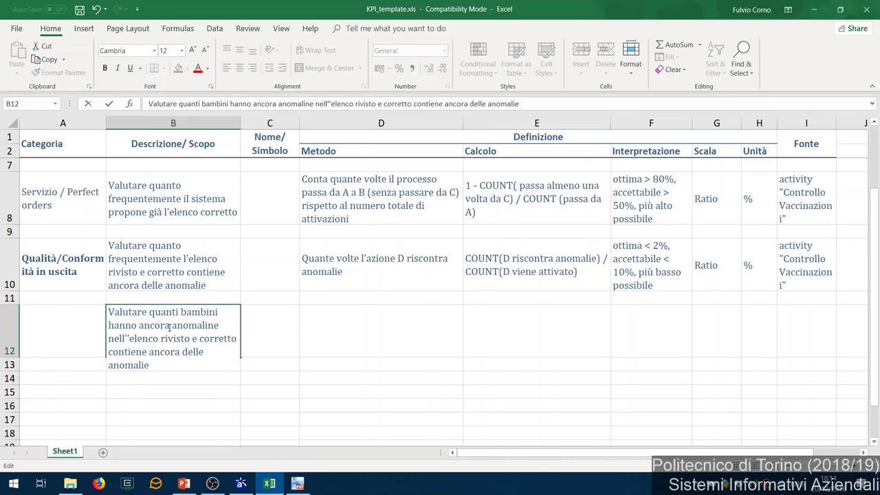
{"action": "key", "text": "Delete"}
- Delete "rivisto e corretto contiene ancora delle anomalie" from the end of the B12 description
{"action": "key", "text": "ctrl+Right"}
{"action": "key", "text": "ctrl+shift+Right"}
{"action": "key", "text": "ctrl+shift+Right"}
{"action": "key", "text": "ctrl+shift+Right"}
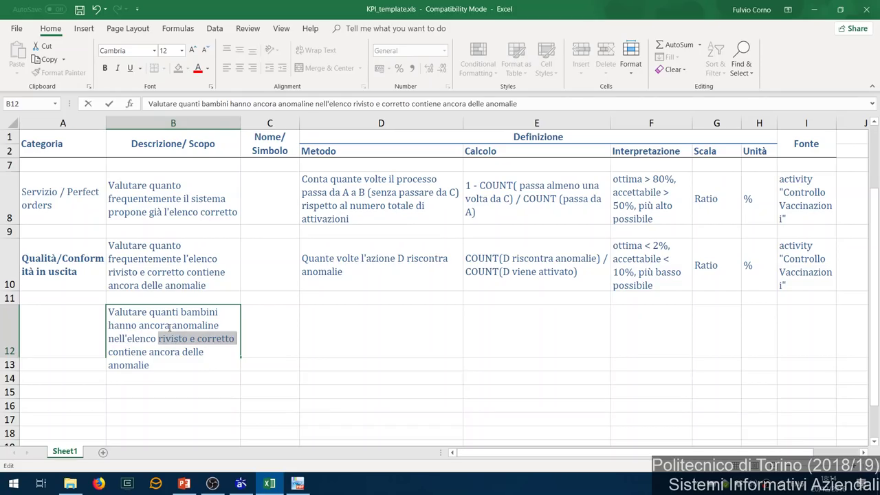
{"action": "key", "text": "ctrl+shift+Right"}
{"action": "key", "text": "ctrl+shift+Right"}
{"action": "key", "text": "ctrl+shift+Right"}
{"action": "key", "text": "ctrl+shift+Right"}
{"action": "key", "text": "Delete"}
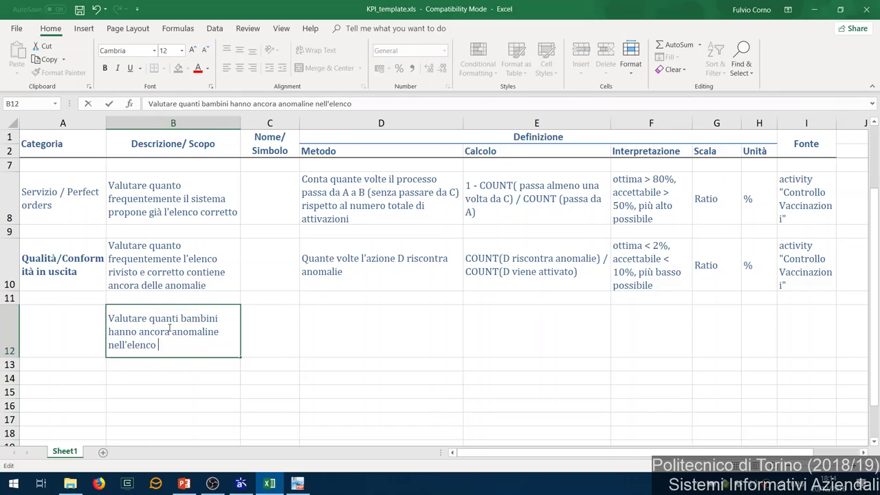
- Correct the misspelled word "anomaline" to "anomalie" in the B12 description
{"action": "key", "text": "Return"}
{"action": "key", "text": "Up"}
{"action": "key", "text": "F2"}
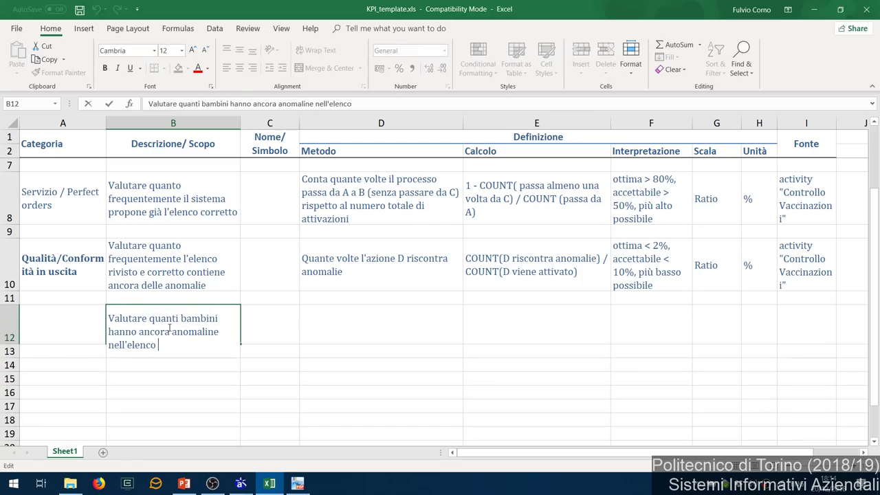
{"action": "key", "text": "Up"}
{"action": "key", "text": "BackSpace"}
{"action": "key", "text": "Return"}
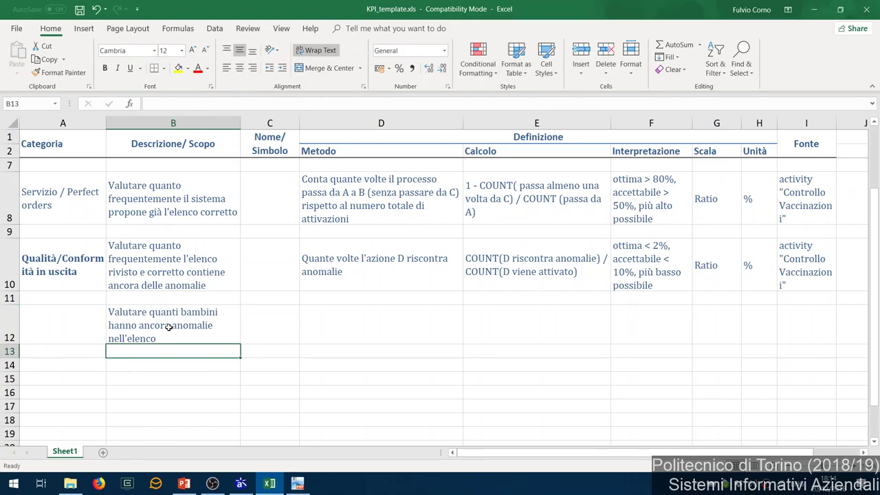
- Select the method cell D12, and switch to Astah to open Class Diagram0
{"action": "key", "text": "Up"}
{"action": "key", "text": "Right"}
{"action": "key", "text": "Right"}
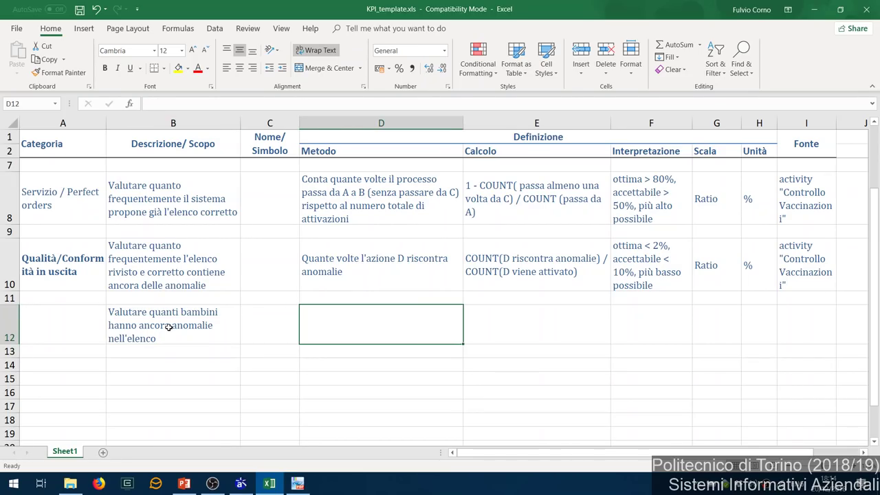
{"action": "key", "text": "Right"}
{"action": "key", "text": "Left"}
{"action": "left_click", "coordinate": [249, 485]}
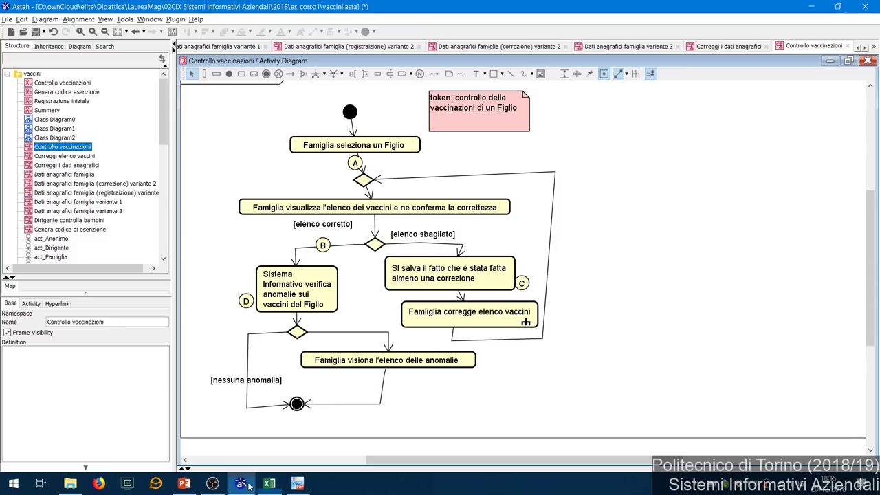
{"action": "double_click", "coordinate": [52, 84]}
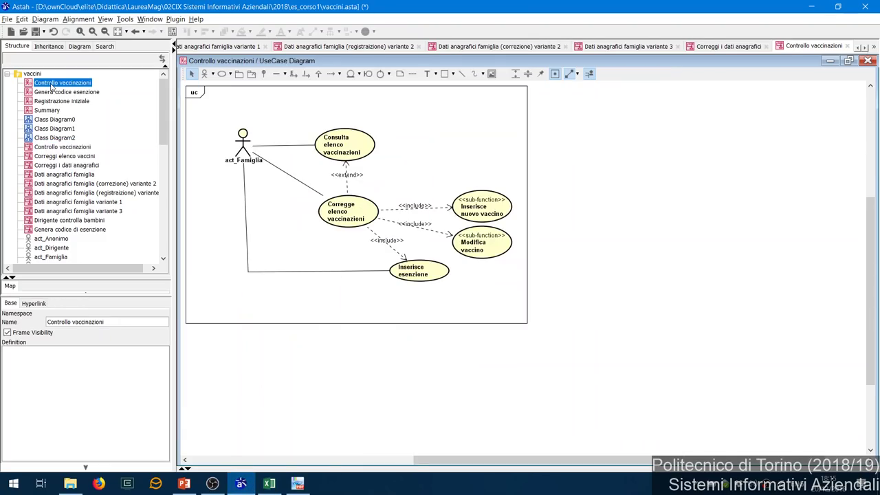
{"action": "double_click", "coordinate": [83, 121]}
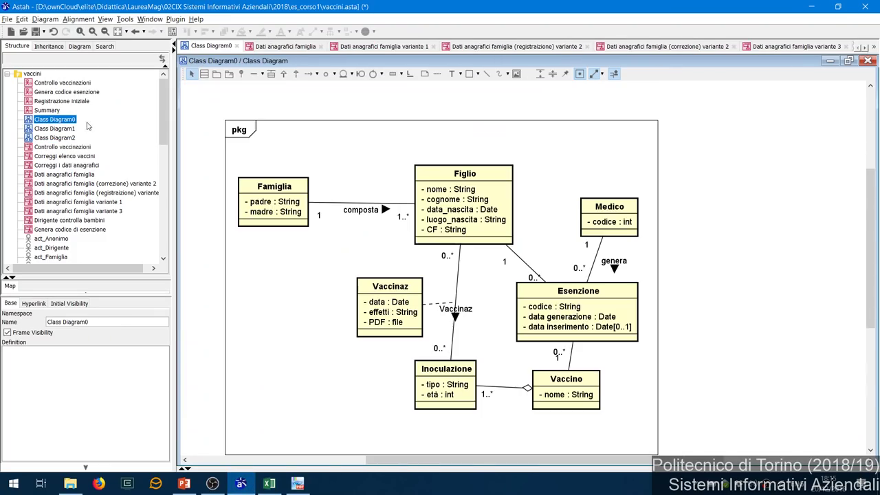
- Add an attribute "in_regola" of type boolean below CF in the Figlio class
{"action": "left_click", "coordinate": [445, 230]}
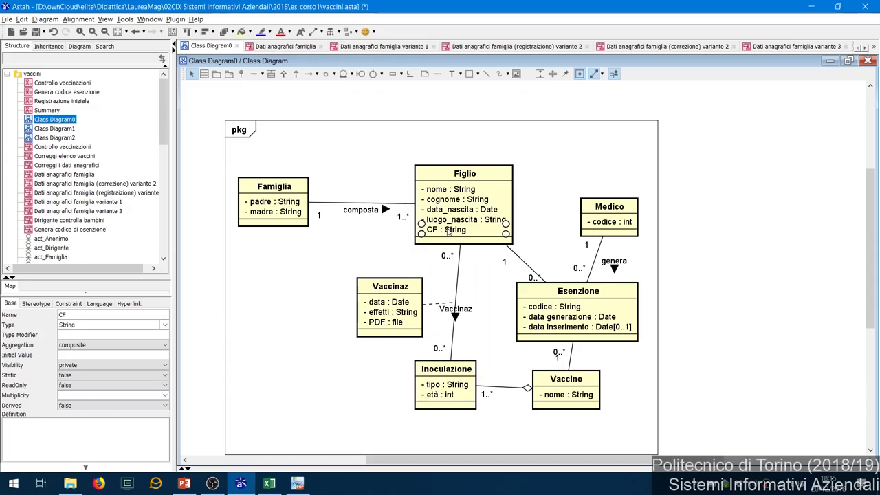
{"action": "key", "text": "ctrl+f"}
{"action": "type", "text": "in"}
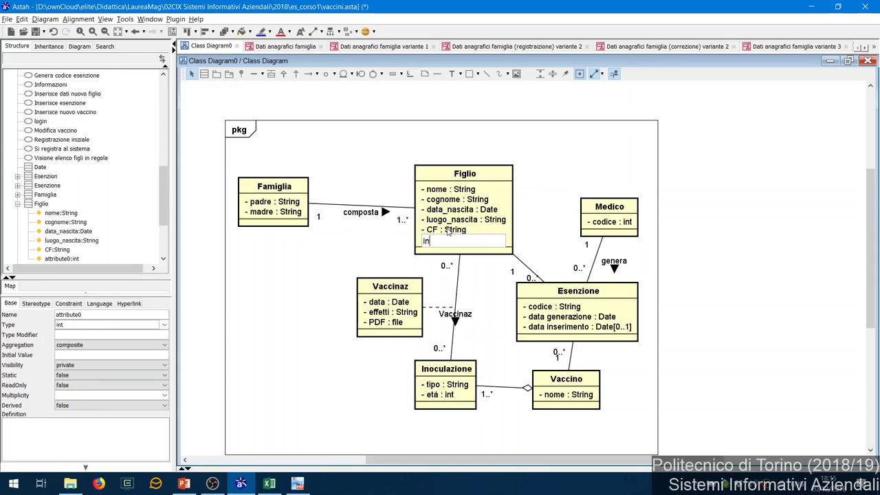
{"action": "type", "text": "_regola:bo"}
{"action": "key", "text": "Return"}
{"action": "key", "text": "Return"}
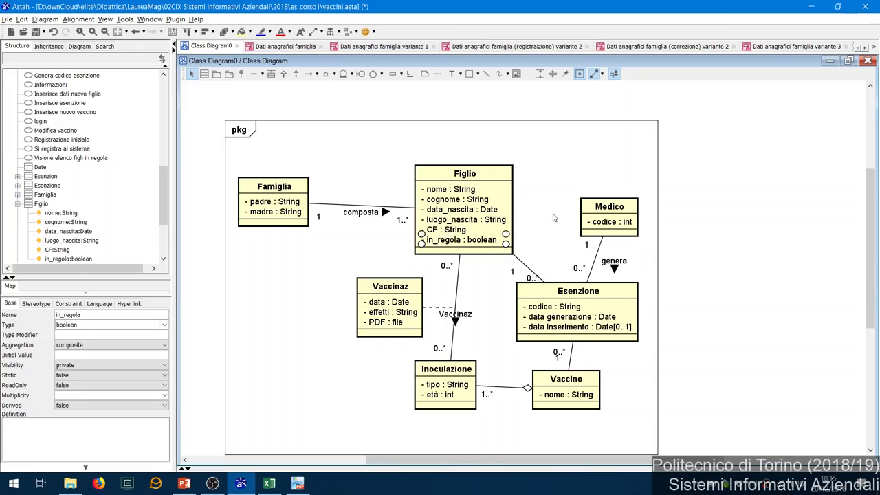
{"action": "left_click", "coordinate": [522, 157]}
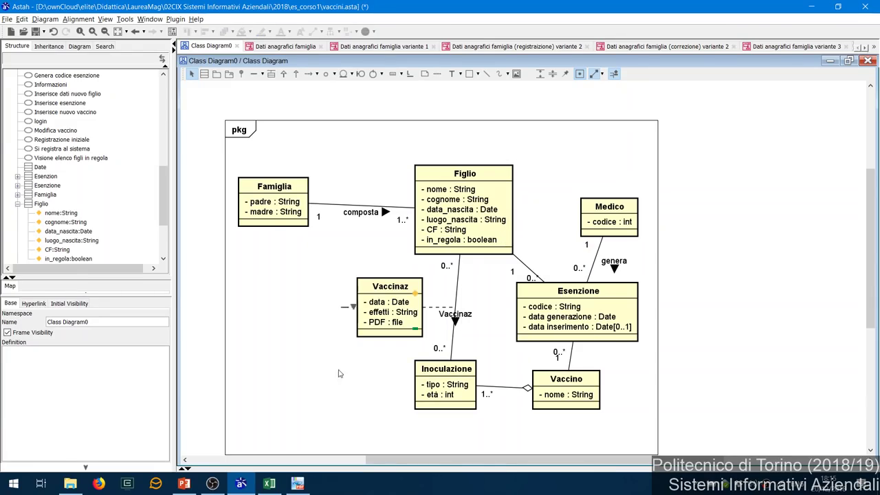
- Switch to Excel and enter "Conta la frequenza dei Figli in_regola" as the method in D12
{"action": "left_click", "coordinate": [279, 484]}
{"action": "type", "text": "COUNT(D riscontra anomalie) / COUNT(D viene attivato"}
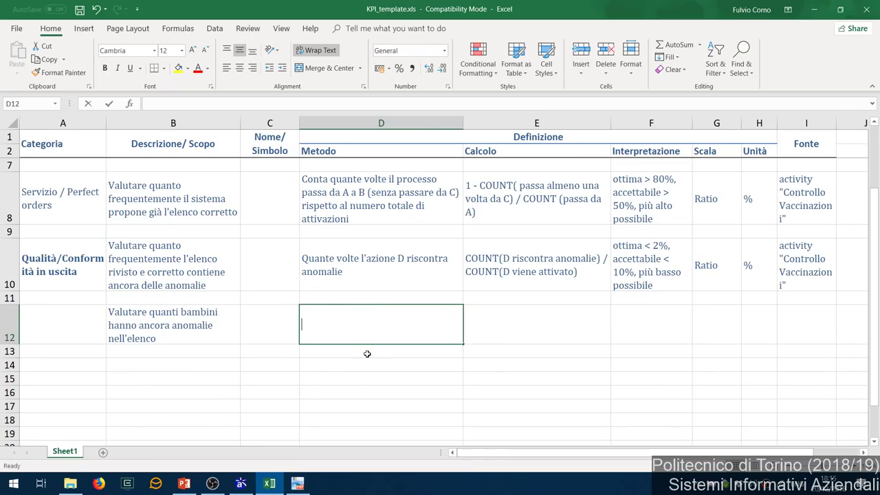
{"action": "key", "text": "BackSpace"}
{"action": "key", "text": "BackSpace"}
{"action": "key", "text": "BackSpace"}
{"action": "key", "text": "BackSpace"}
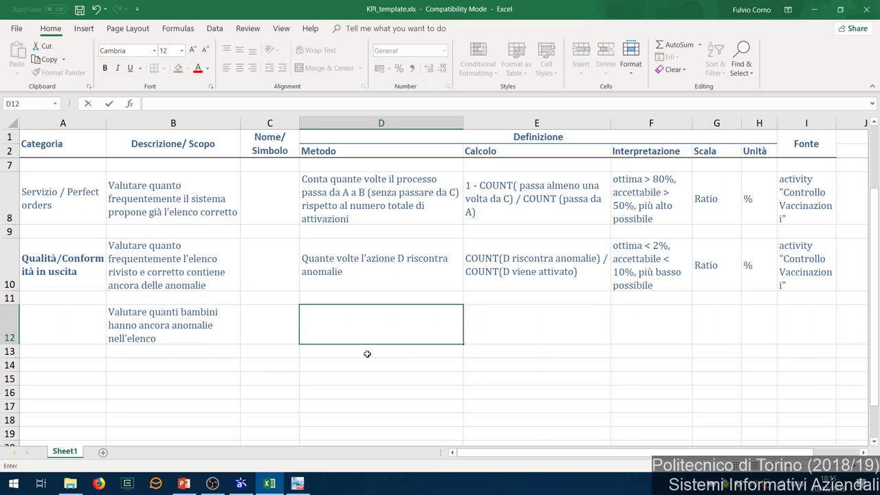
{"action": "type", "text": "Conta la frequenza e"}
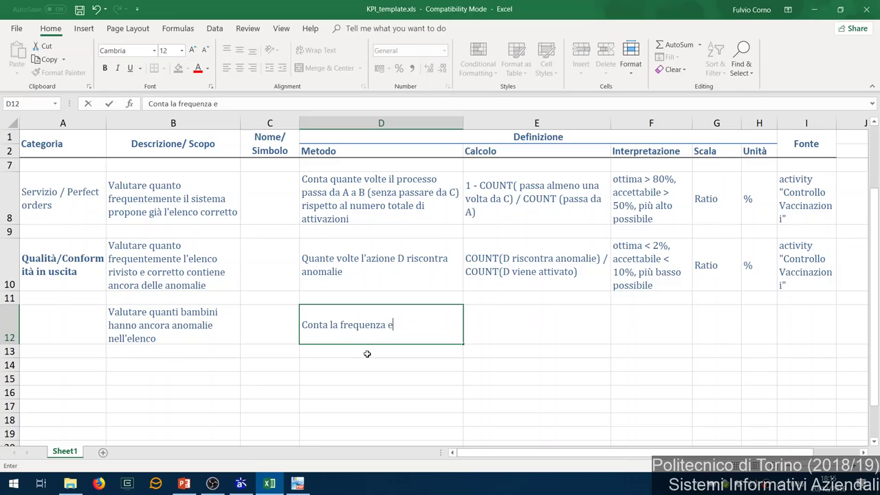
{"action": "key", "text": "BackSpace"}
{"action": "type", "text": "dei Figli in_regola"}
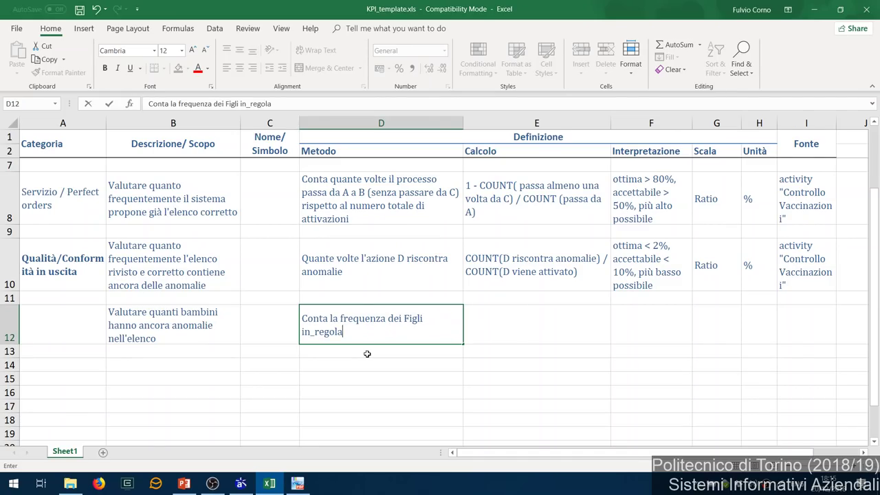
{"action": "key", "text": "Tab"}
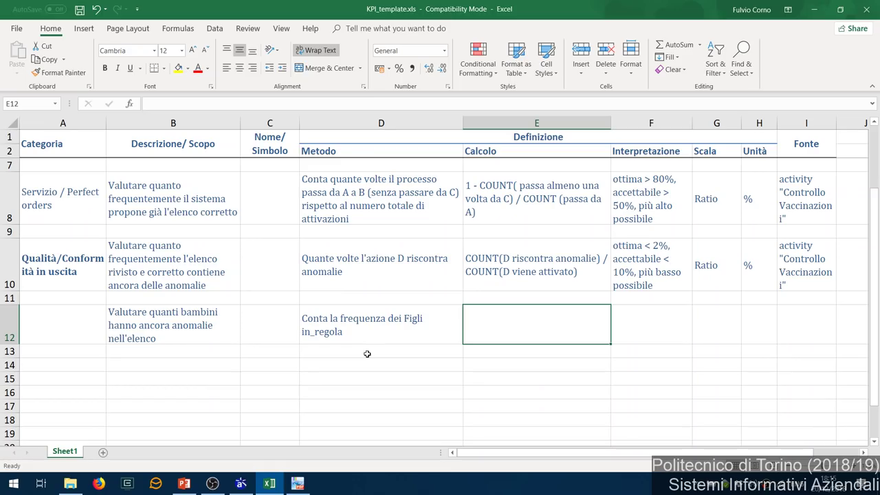
- Enter "COUNT(Figlio.in_regola==true) / COUNT(Figlio)" as the calculation in E12
{"action": "type", "text": "COUNT(Figno"}
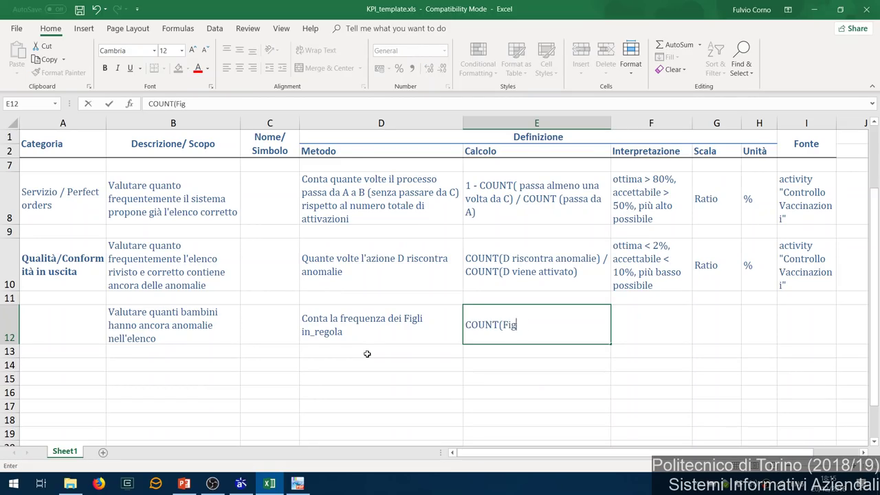
{"action": "key", "text": "BackSpace"}
{"action": "key", "text": "BackSpace"}
{"action": "key", "text": "BackSpace"}
{"action": "key", "text": "BackSpace"}
{"action": "type", "text": "iglio.in_regole=="}
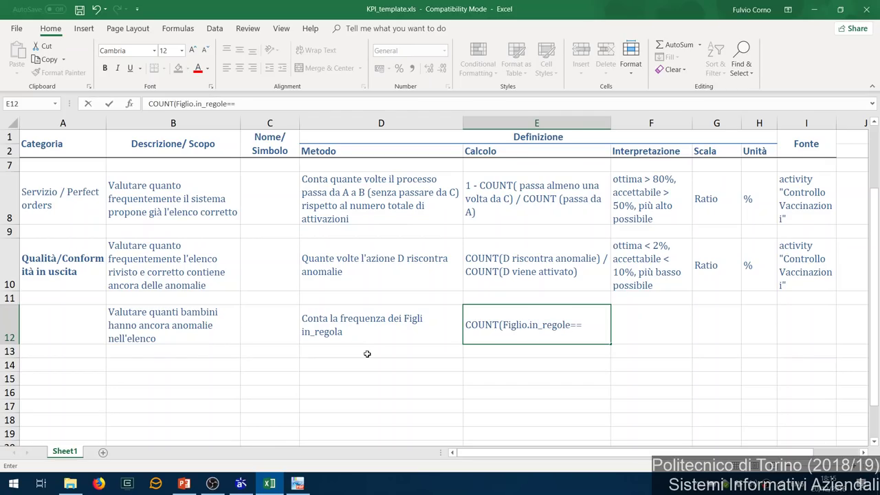
{"action": "key", "text": "BackSpace"}
{"action": "key", "text": "BackSpace"}
{"action": "key", "text": "BackSpace"}
{"action": "type", "text": "a"}
{"action": "type", "text": "==t"}
{"action": "type", "text": "rue) / COUNT"}
{"action": "type", "text": "(Figlio"}
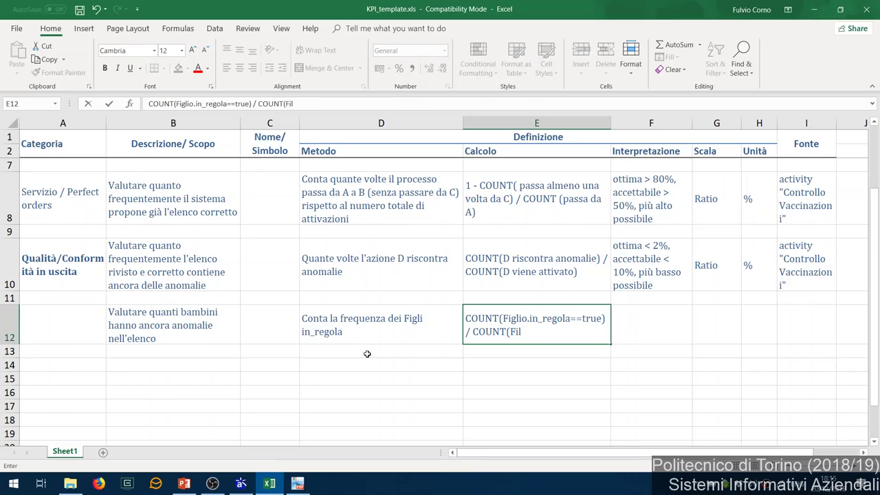
{"action": "type", "text": ")"}
{"action": "left_click", "coordinate": [367, 353]}
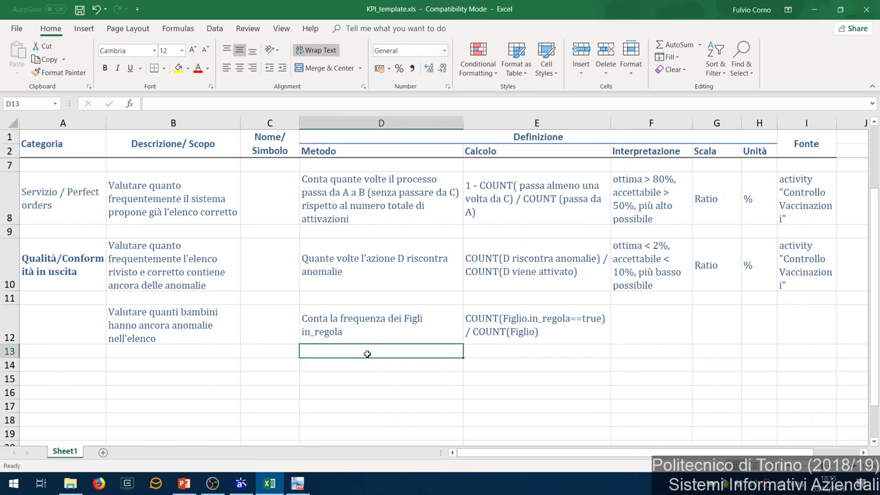
- Enter "Class diagram" as the source in I12
{"action": "left_click", "coordinate": [818, 329]}
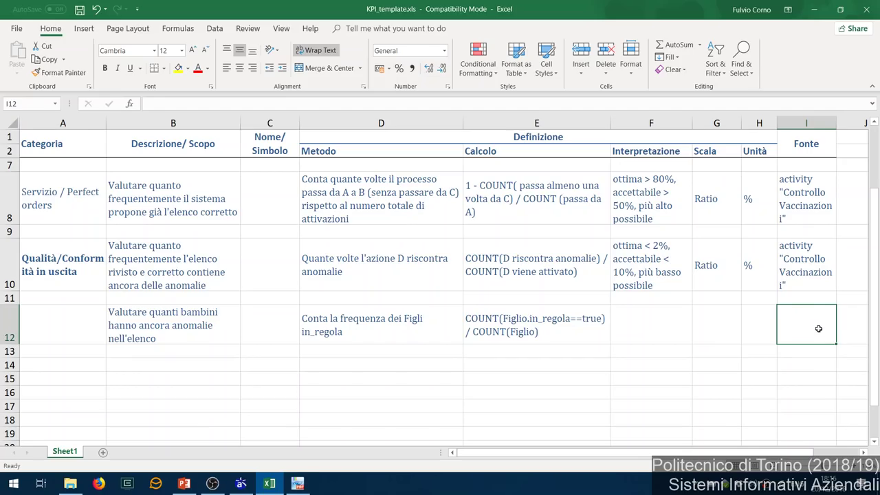
{"action": "type", "text": "Class diaga"}
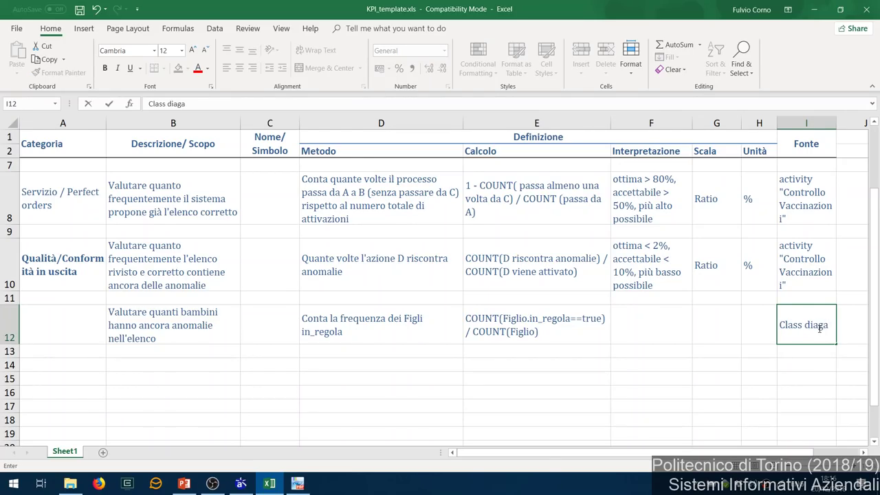
{"action": "key", "text": "BackSpace"}
{"action": "type", "text": "ram"}
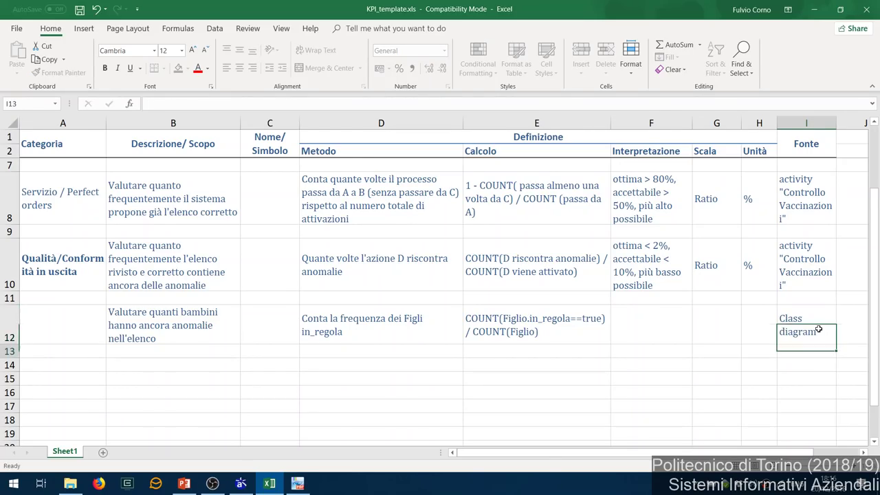
- Insert two blank rows at rows 11 and 12, above the indicator sourced from the class diagram
{"action": "key", "text": "Return"}
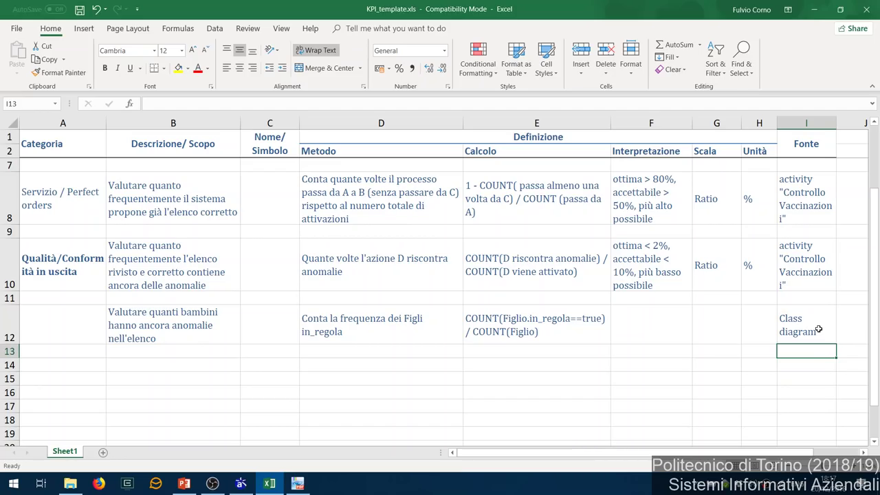
{"action": "left_click", "coordinate": [10, 299]}
{"action": "left_click_drag", "start_coordinate": [11, 299], "coordinate": [11, 323]}
{"action": "right_click", "coordinate": [12, 322]}
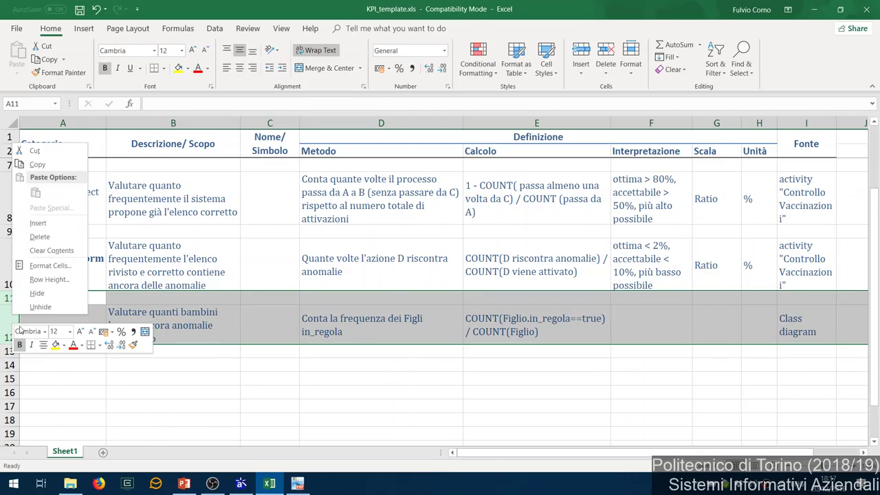
{"action": "left_click", "coordinate": [54, 236]}
- Fill the "Stakeholder = Famiglia" row from A3 to I3 with yellow
{"action": "scroll", "coordinate": [76, 251], "scroll_direction": "up", "scroll_amount": 2}
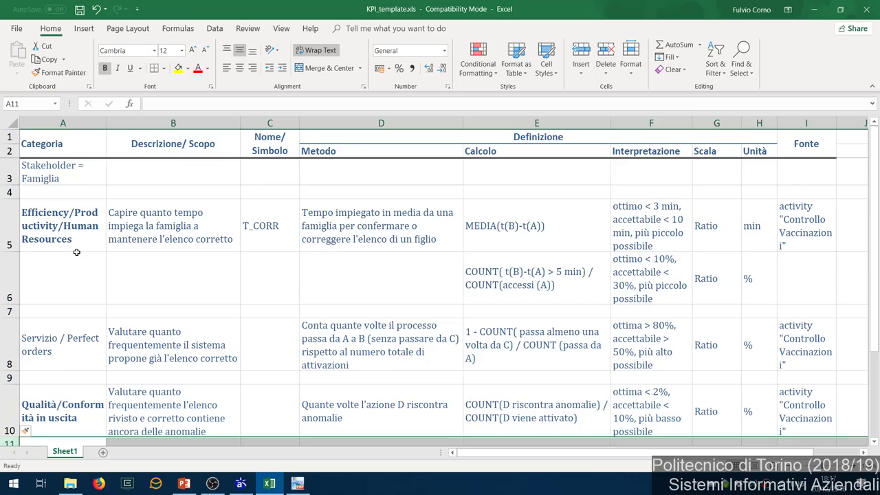
{"action": "left_click", "coordinate": [67, 177]}
{"action": "key", "text": "ctrl+c"}
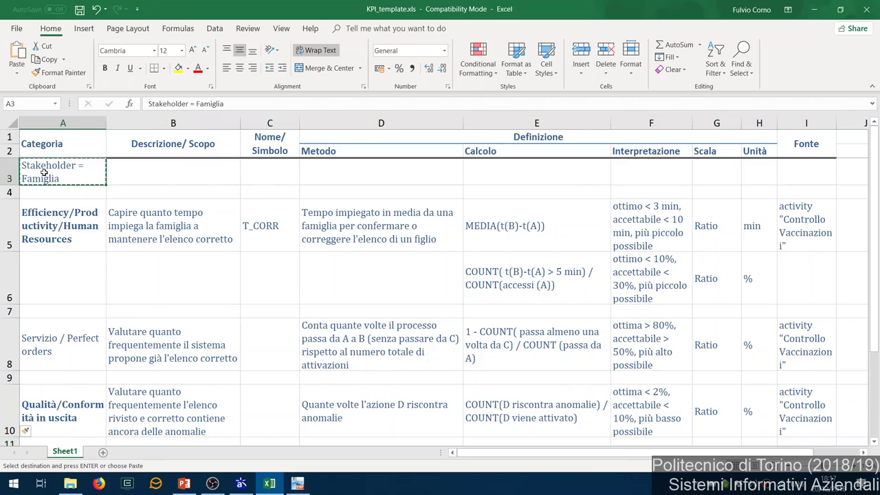
{"action": "left_click_drag", "start_coordinate": [62, 165], "coordinate": [784, 166]}
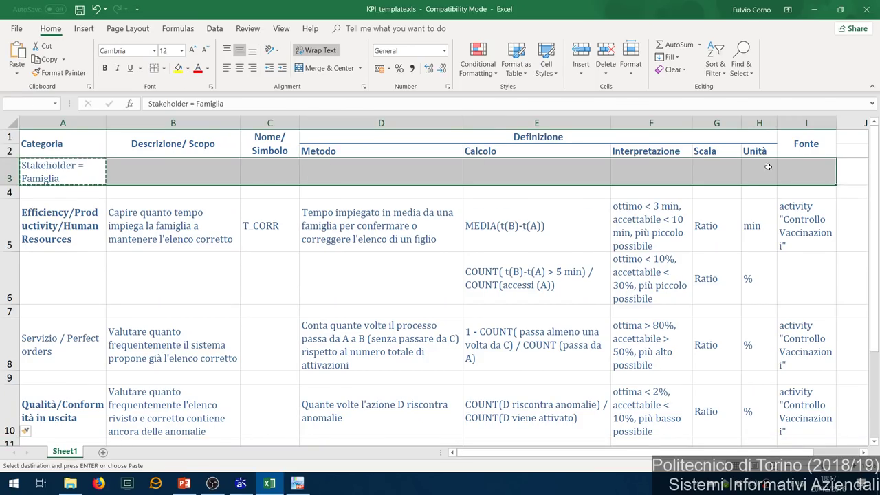
{"action": "left_click", "coordinate": [178, 68]}
- Copy the yellow stakeholder row A3:I3 to row 12, starting at A12
{"action": "key", "text": "ctrl+c"}
{"action": "scroll", "coordinate": [87, 178], "scroll_direction": "down", "scroll_amount": 3}
{"action": "scroll", "coordinate": [69, 206], "scroll_direction": "up", "scroll_amount": 1}
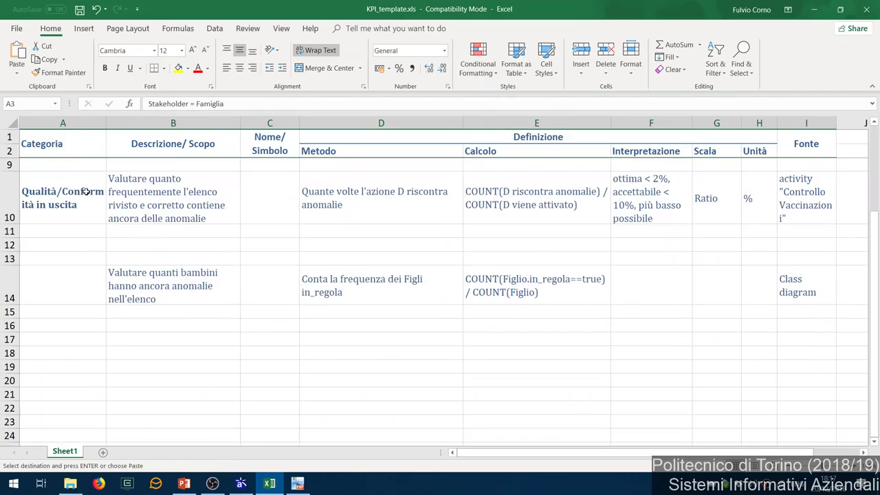
{"action": "left_click", "coordinate": [46, 247]}
{"action": "key", "text": "ctrl+v"}
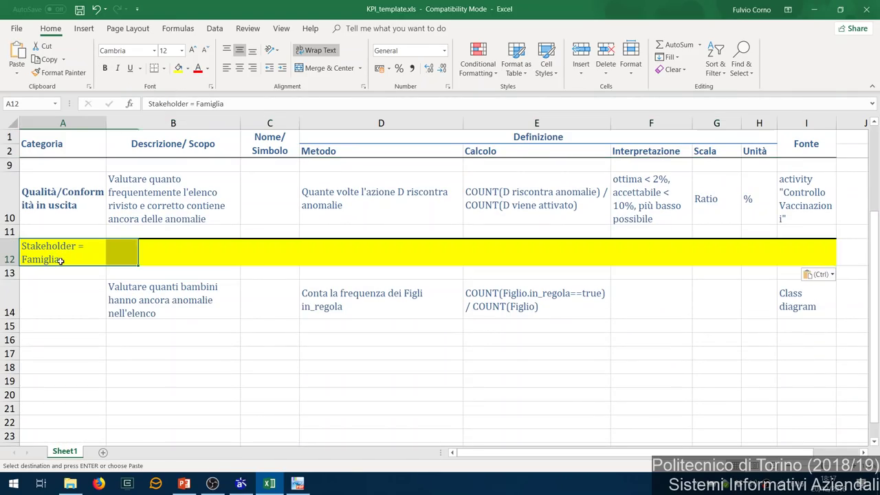
- Change the stakeholder heading in A12 to "Stakeholder = Scuola"
{"action": "double_click", "coordinate": [59, 259]}
{"action": "double_click", "coordinate": [55, 259]}
{"action": "type", "text": "Scuola"}
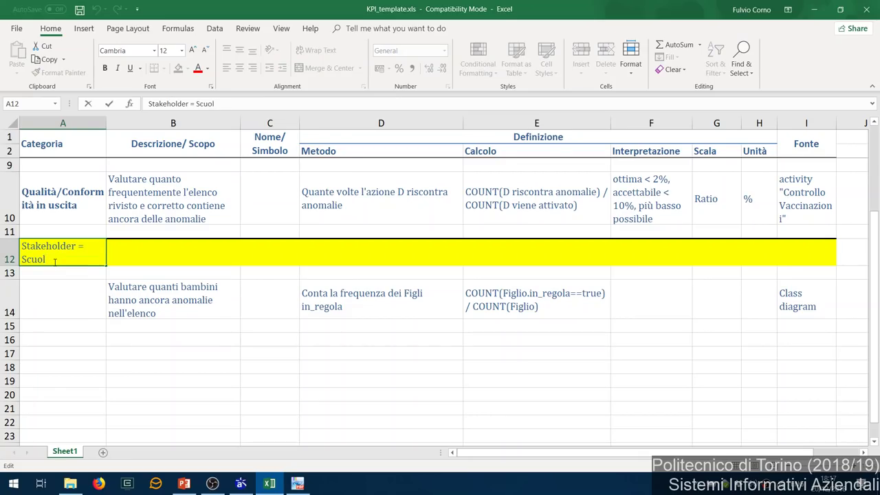
{"action": "key", "text": "Return"}
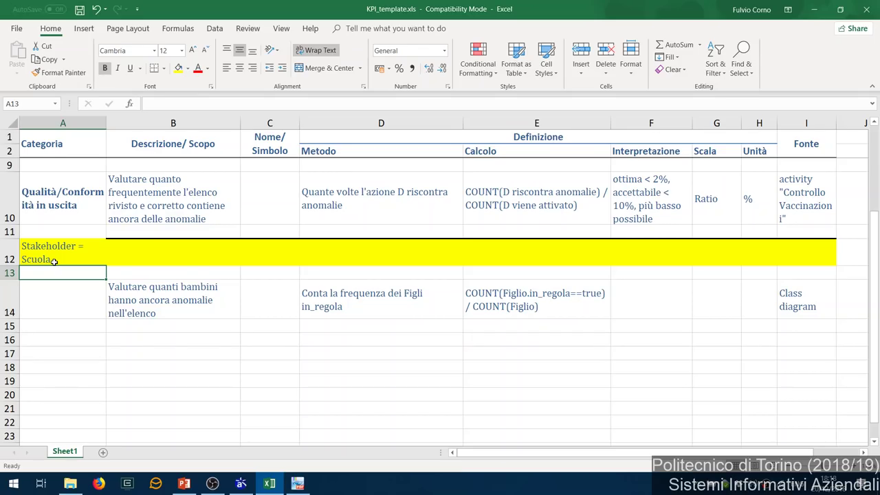
- Switch to Astah, open the "Controllo vaccinazioni" activity diagram and select the decision node after the anomaly check
{"action": "key", "text": "alt+Tab"}
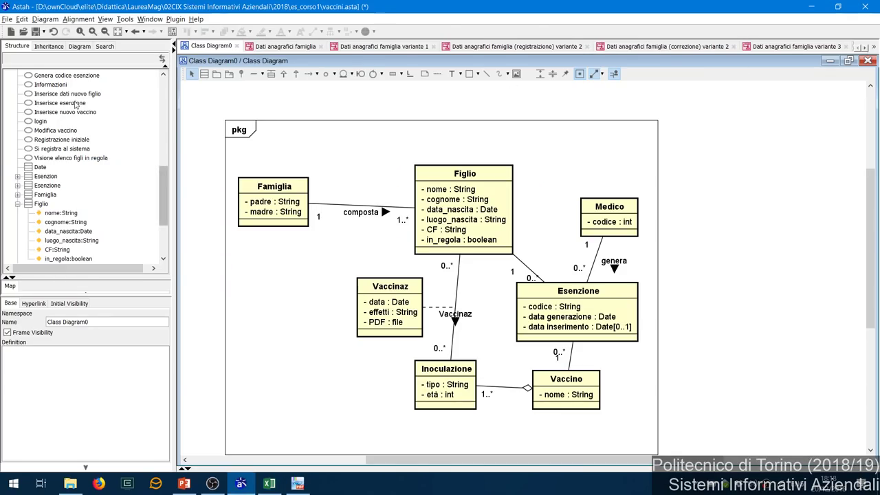
{"action": "scroll", "coordinate": [55, 198], "scroll_direction": "up", "scroll_amount": 3}
{"action": "scroll", "coordinate": [55, 198], "scroll_direction": "up", "scroll_amount": 6}
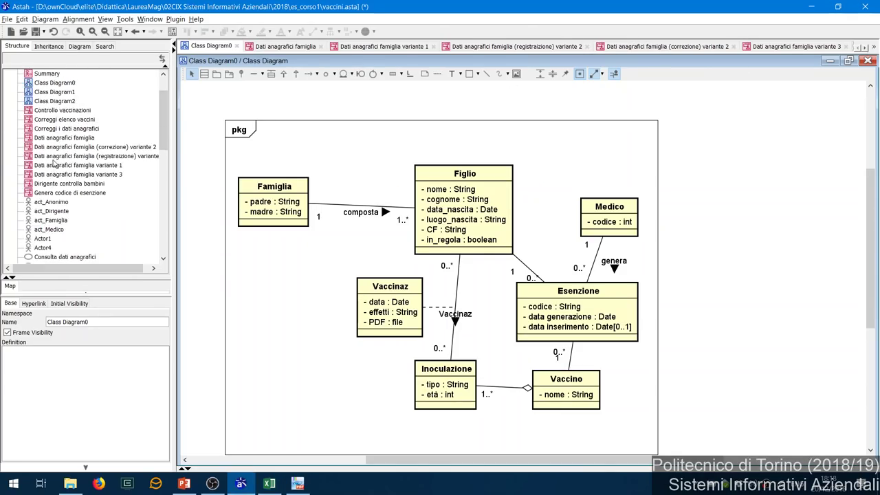
{"action": "left_click", "coordinate": [61, 111]}
{"action": "double_click", "coordinate": [61, 111]}
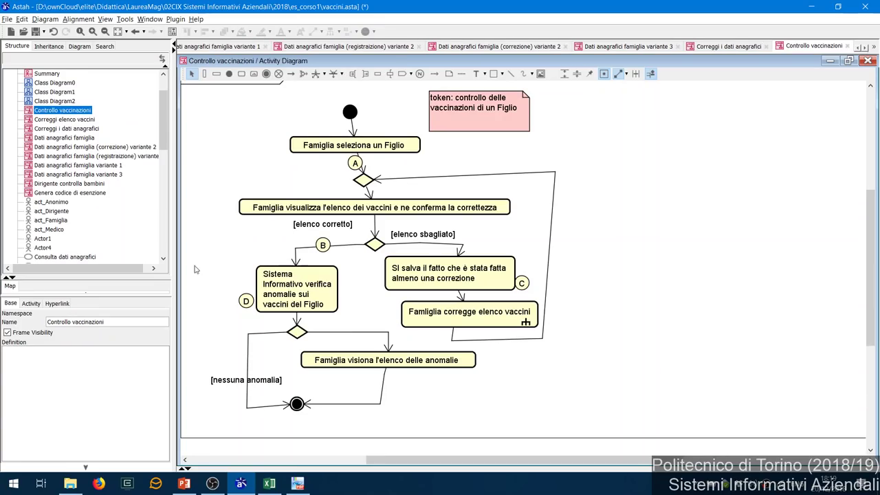
{"action": "left_click", "coordinate": [298, 334]}
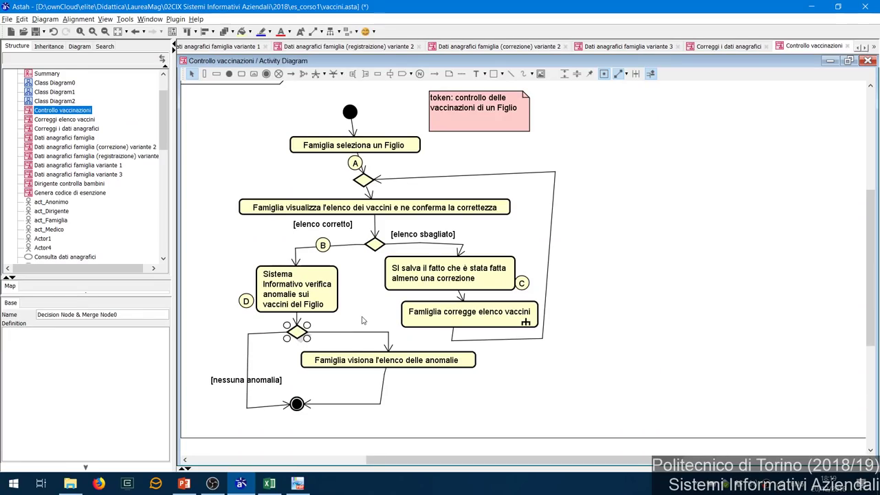